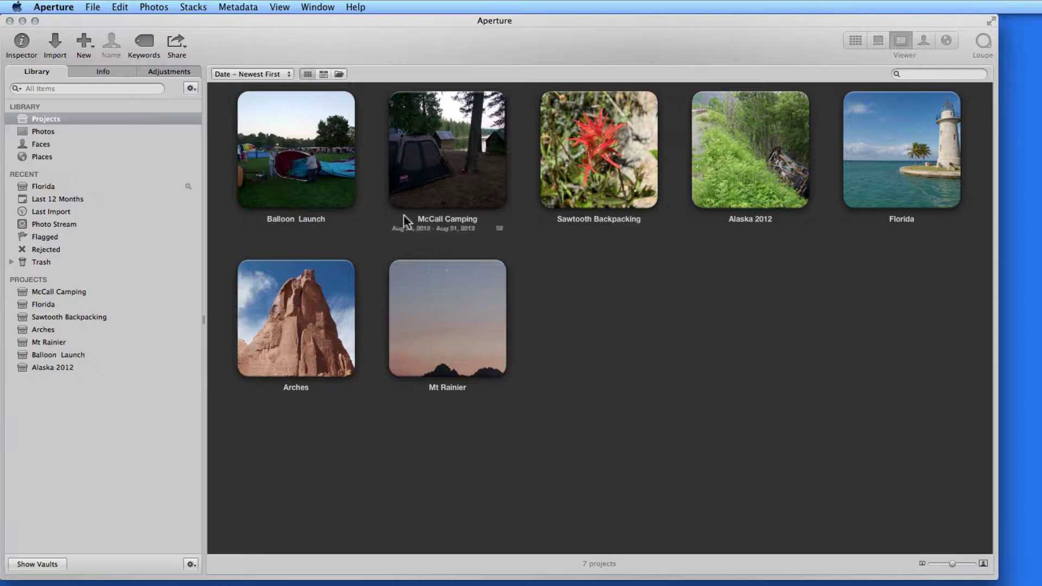
Open the McCall Camping project and select the canyon photos from DSC01559 through DSC01575
click(418, 192)
double_click(419, 195)
scroll(442, 323, down, 10)
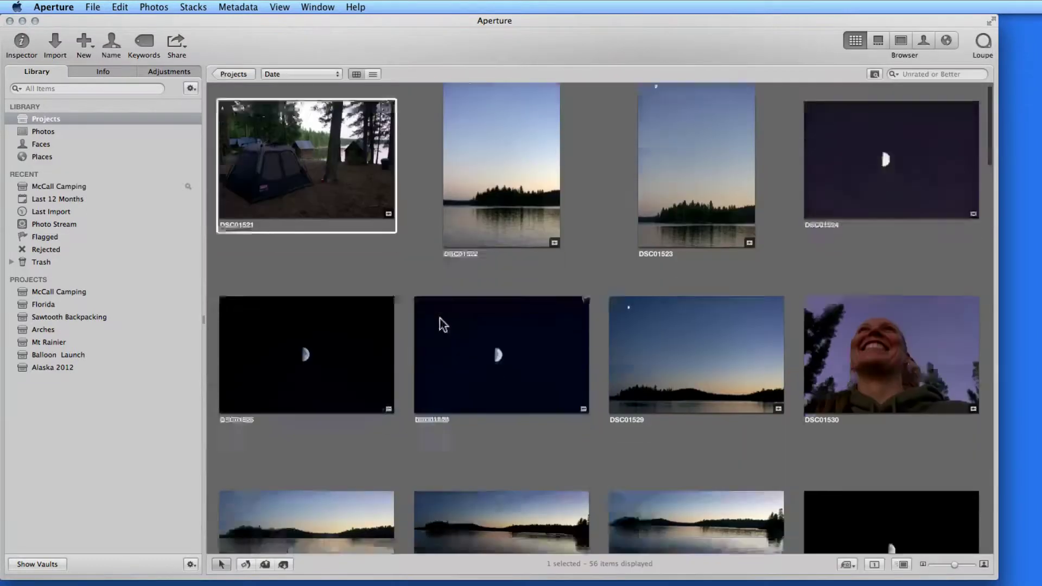
scroll(442, 323, down, 10)
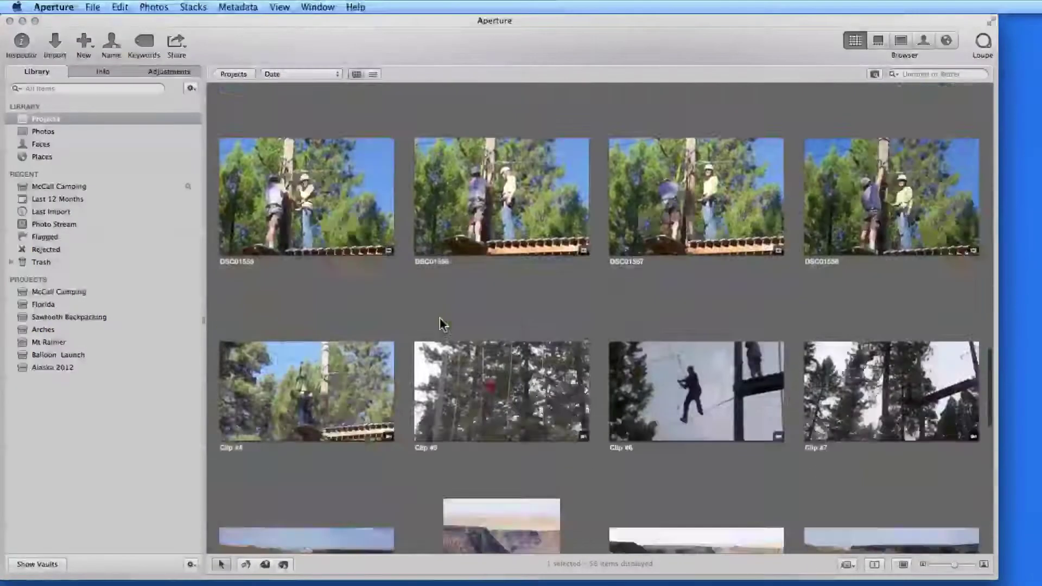
scroll(441, 321, up, 10)
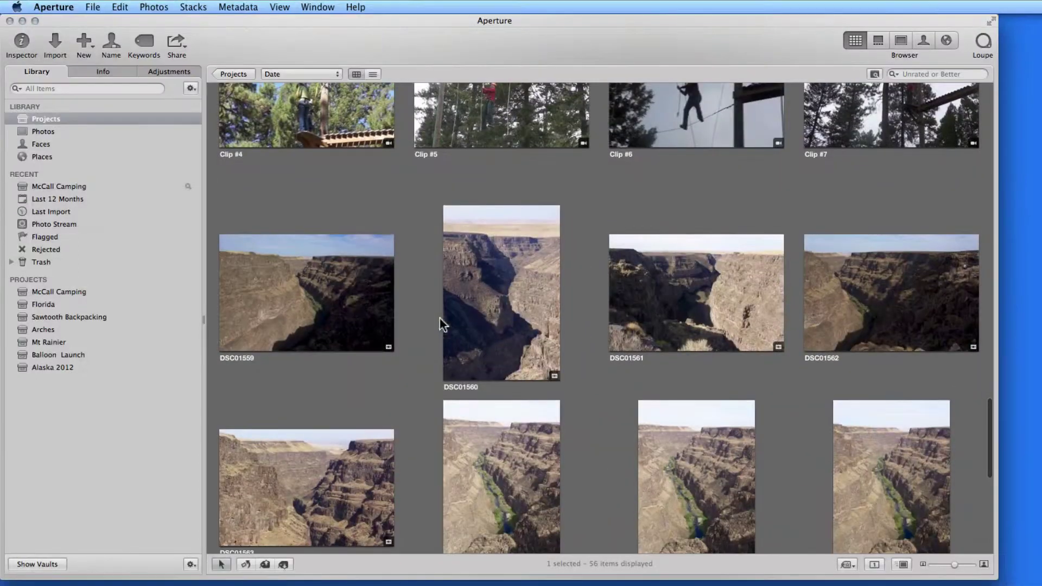
click(332, 285)
scroll(420, 385, down, 5)
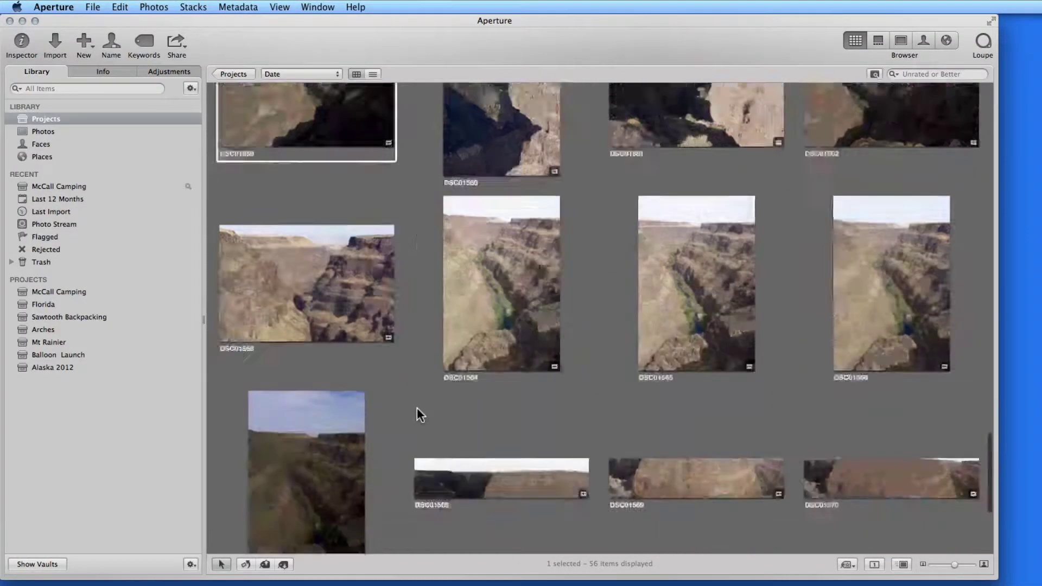
shift+click(893, 450)
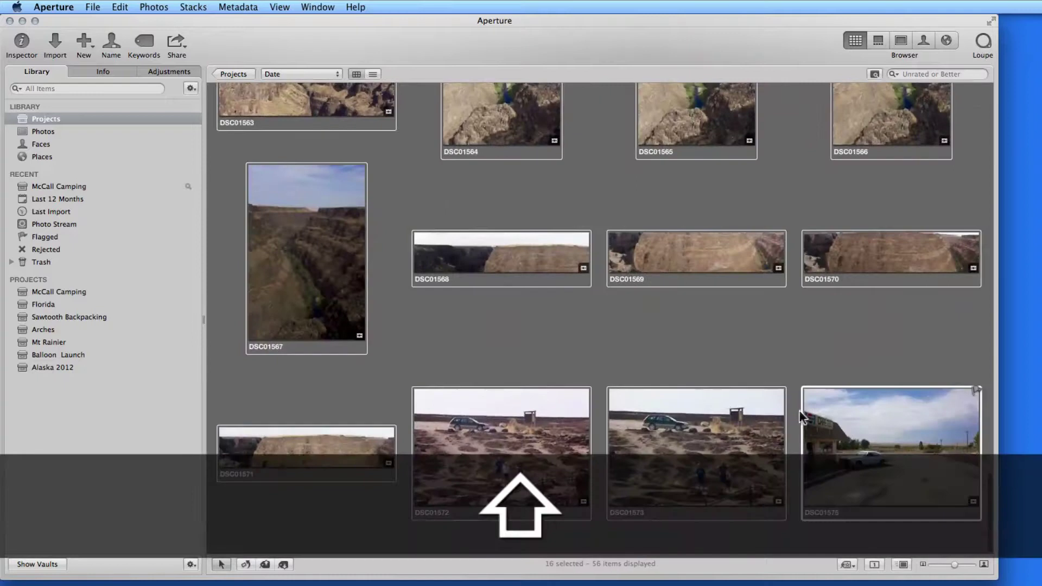
scroll(488, 336, up, 5)
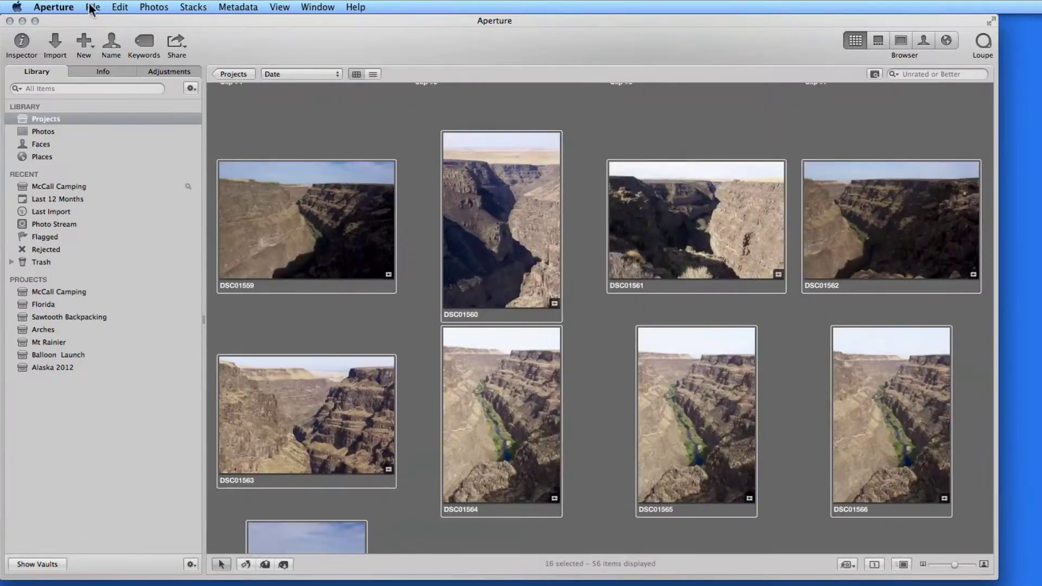
Create a project named Canyon Hike with the selected photos moved into it, and return to the projects overview
click(91, 7)
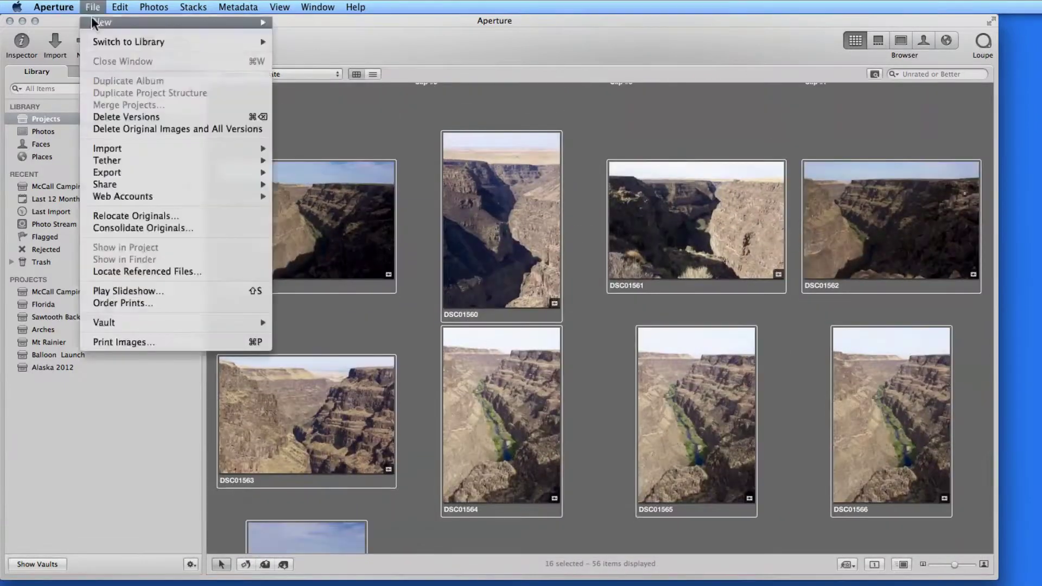
mouse_move(191, 22)
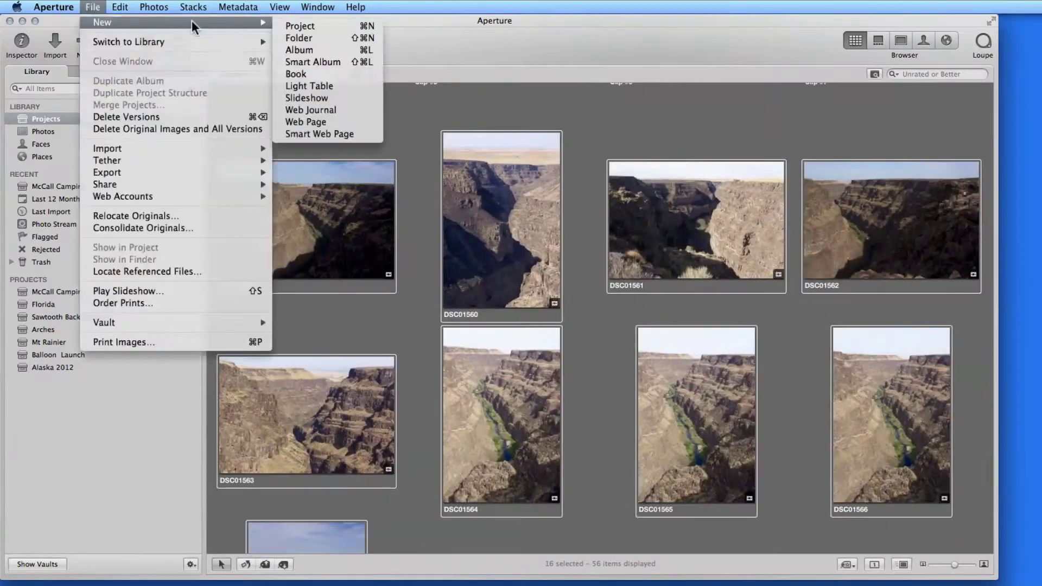
click(282, 26)
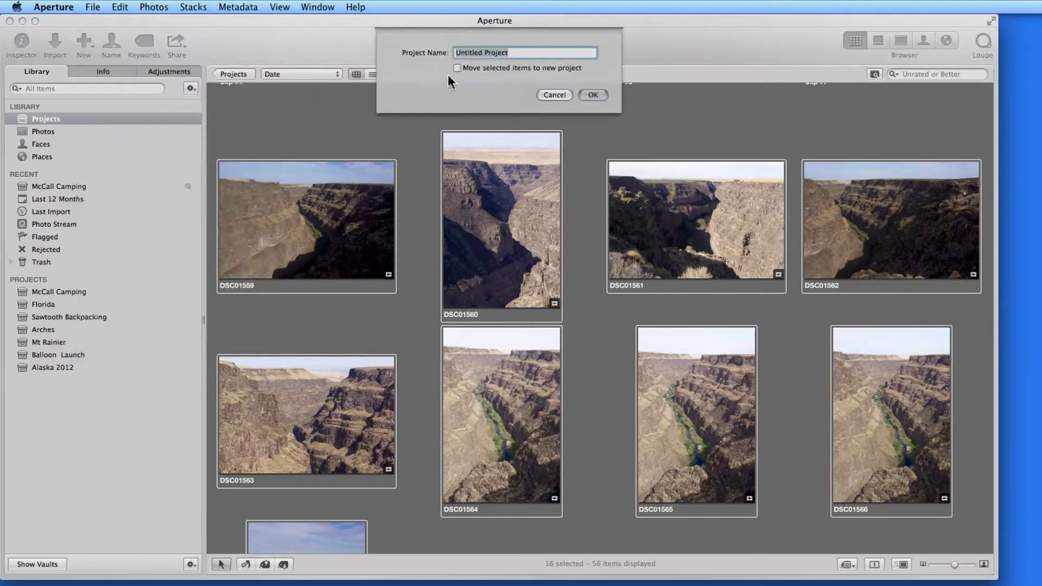
click(457, 68)
text(Canyon )
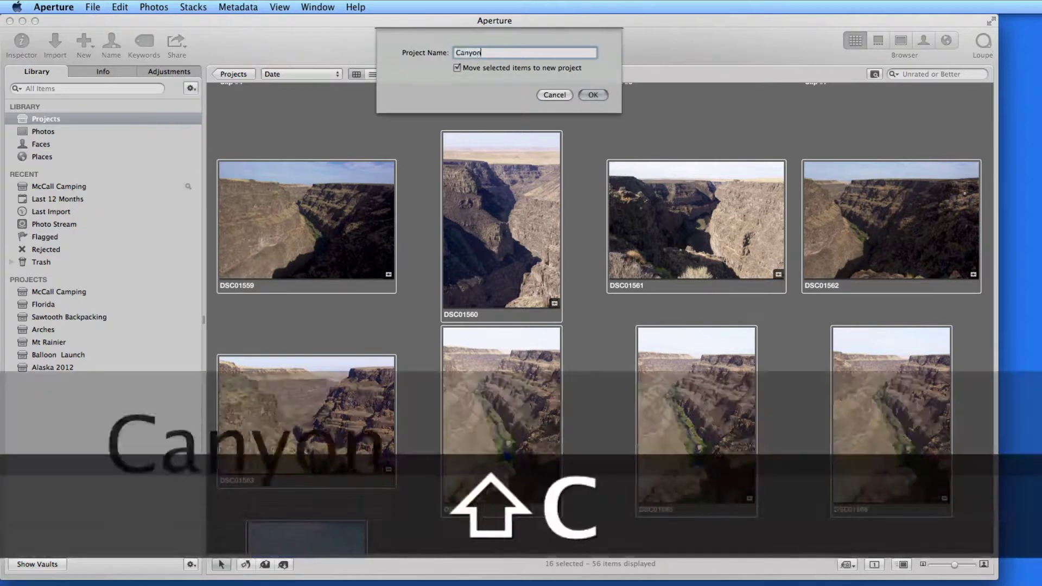
text(Hike)
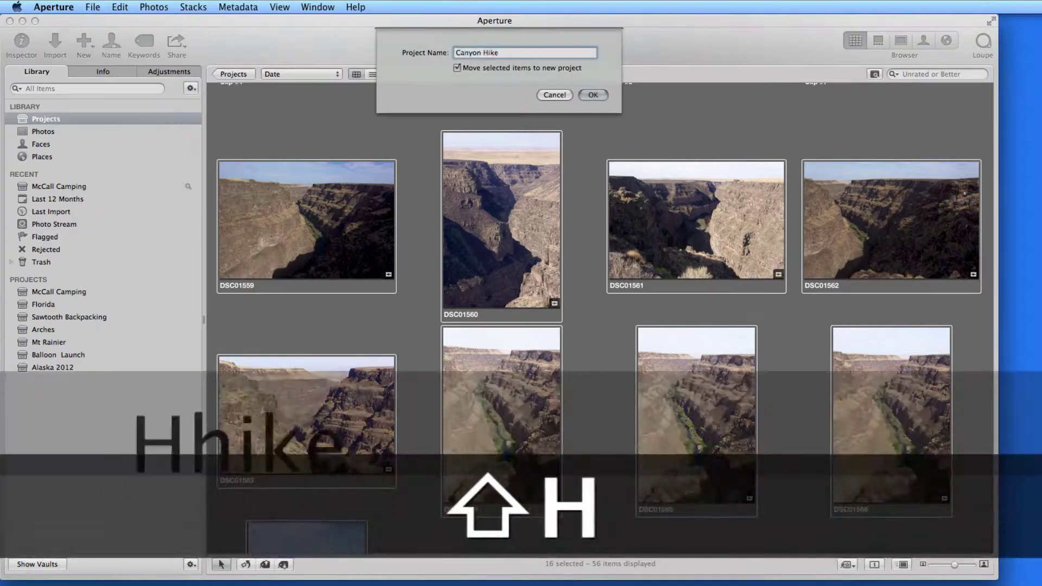
click(592, 95)
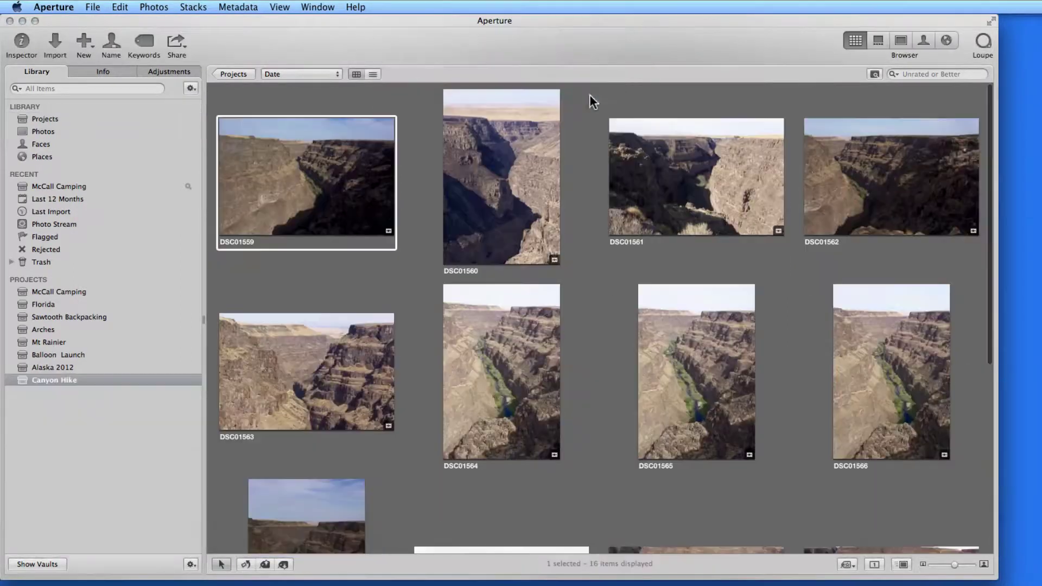
click(239, 74)
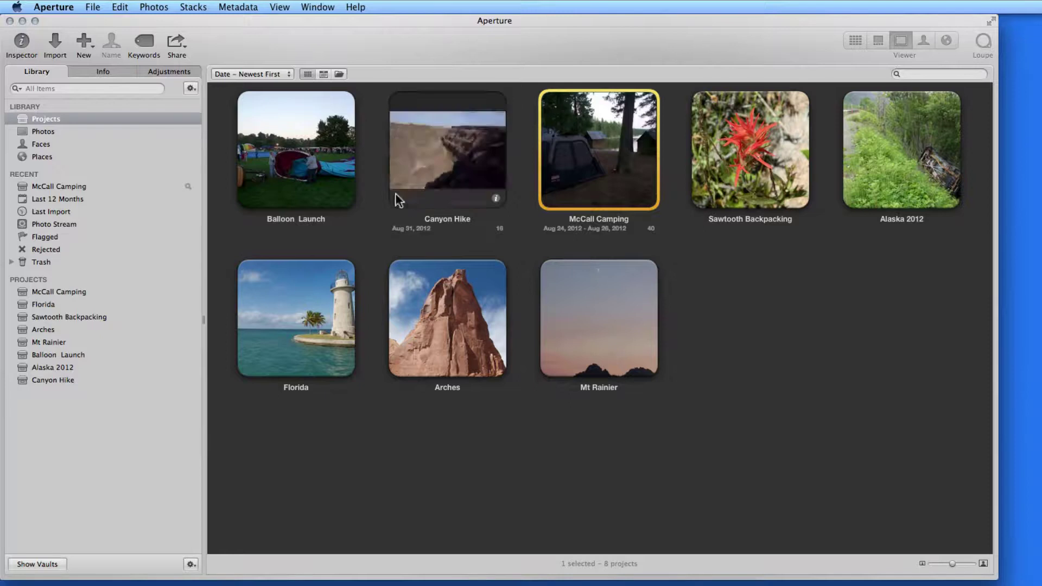
click(332, 468)
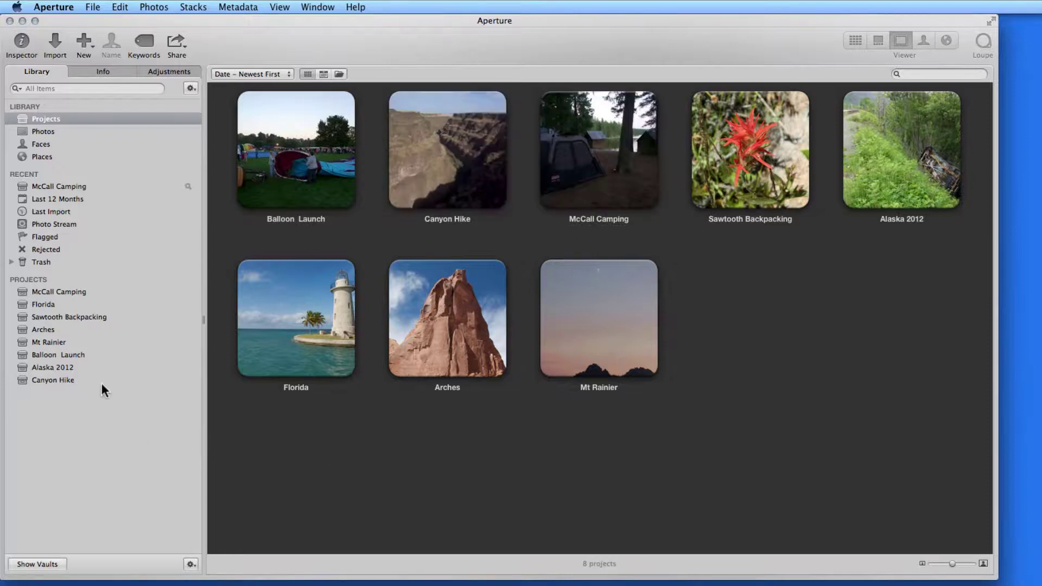
Import the Photo Stream photos IMG_0140 and IMG_0142 into the library as a new project
click(31, 226)
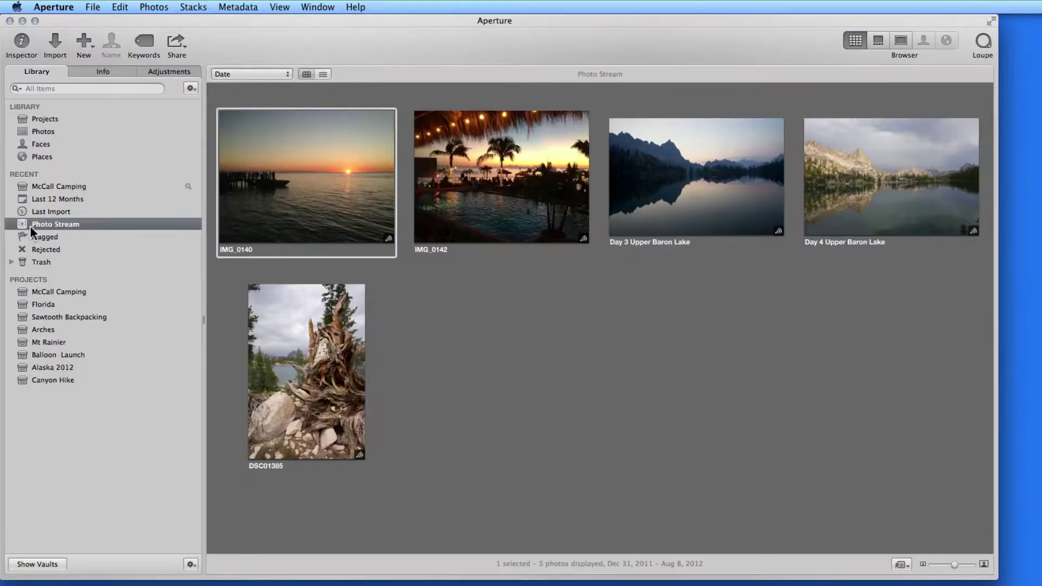
click(459, 198)
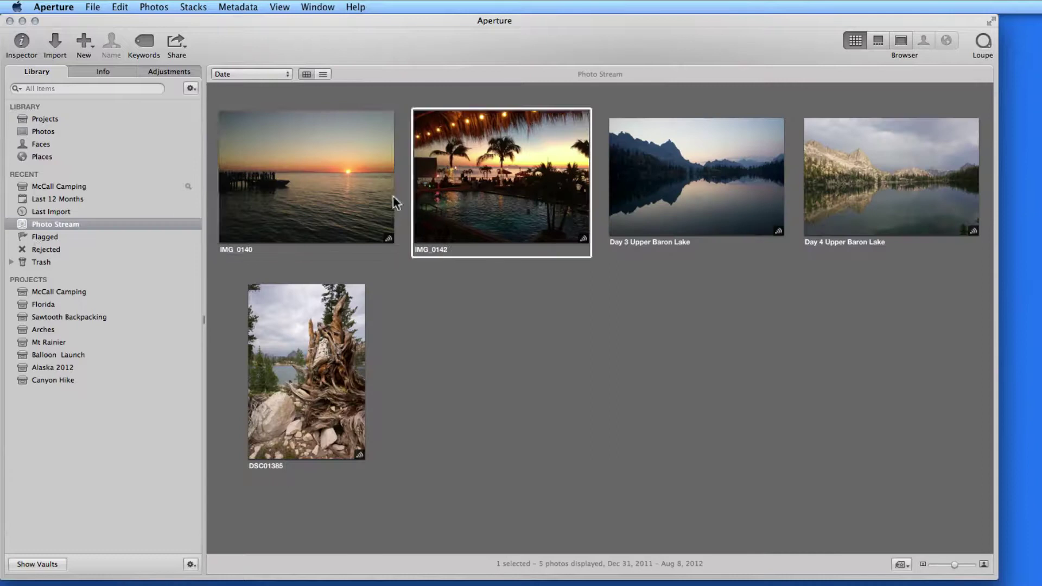
click(317, 190)
shift+click(497, 190)
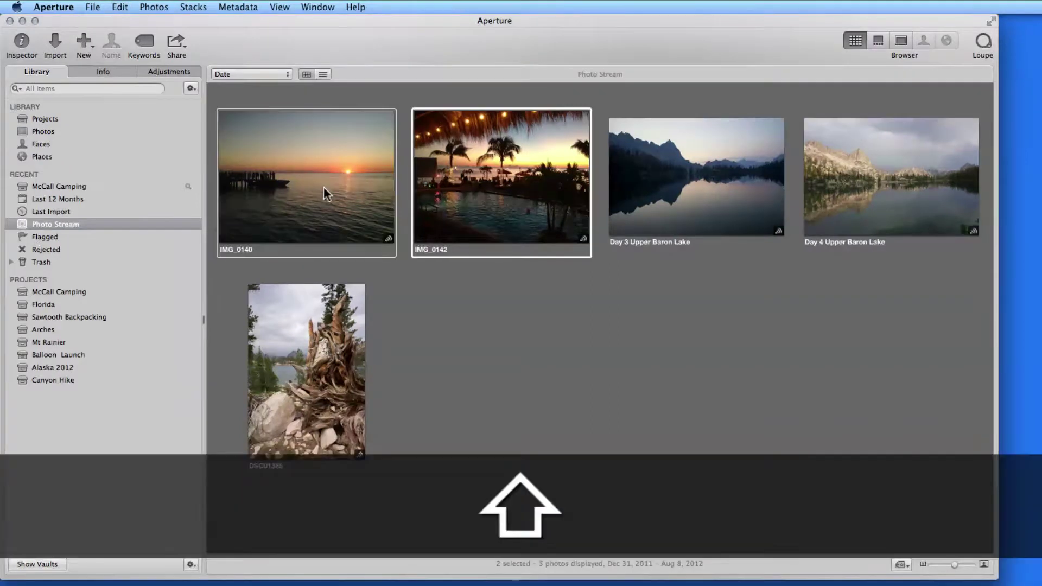
drag(323, 187, 87, 128)
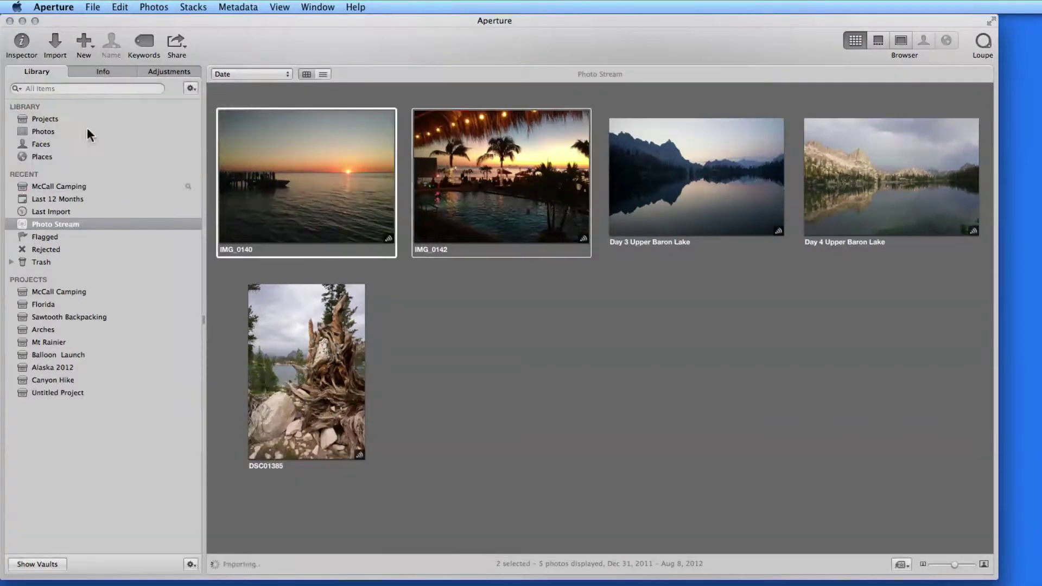
Merge Untitled Project into the Florida project from the projects overview
click(54, 117)
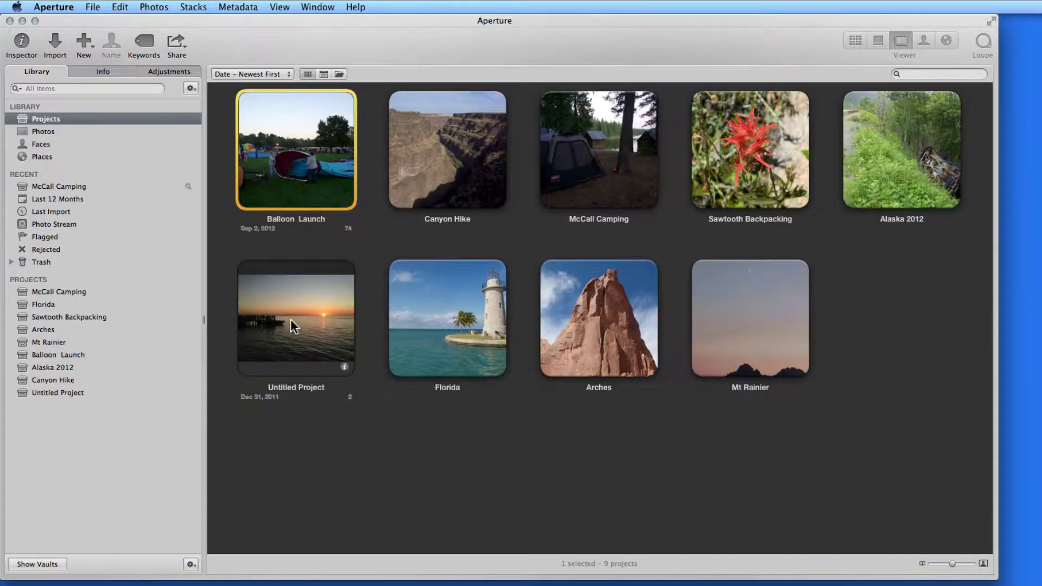
drag(291, 319, 446, 335)
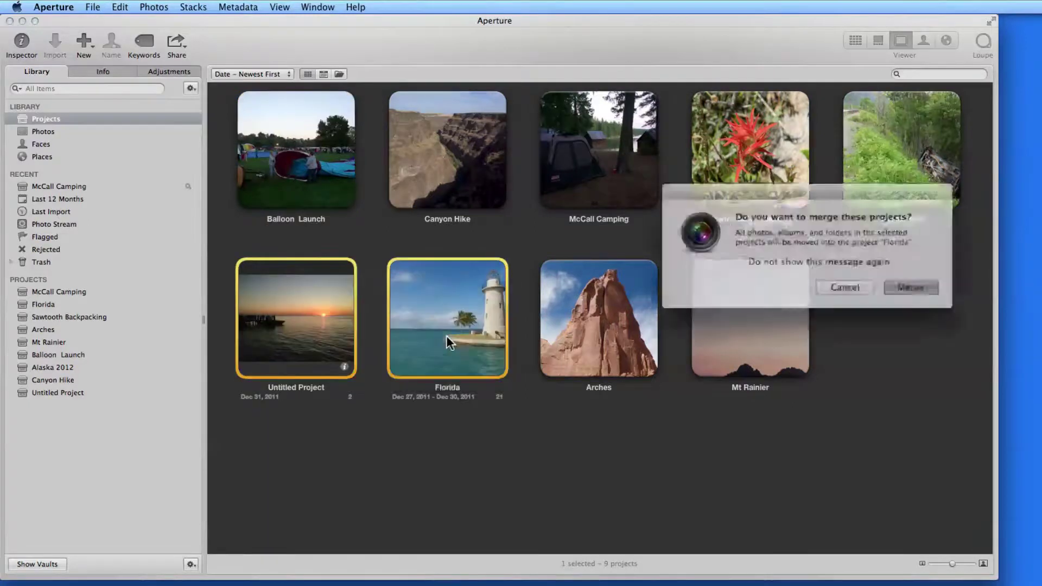
click(901, 284)
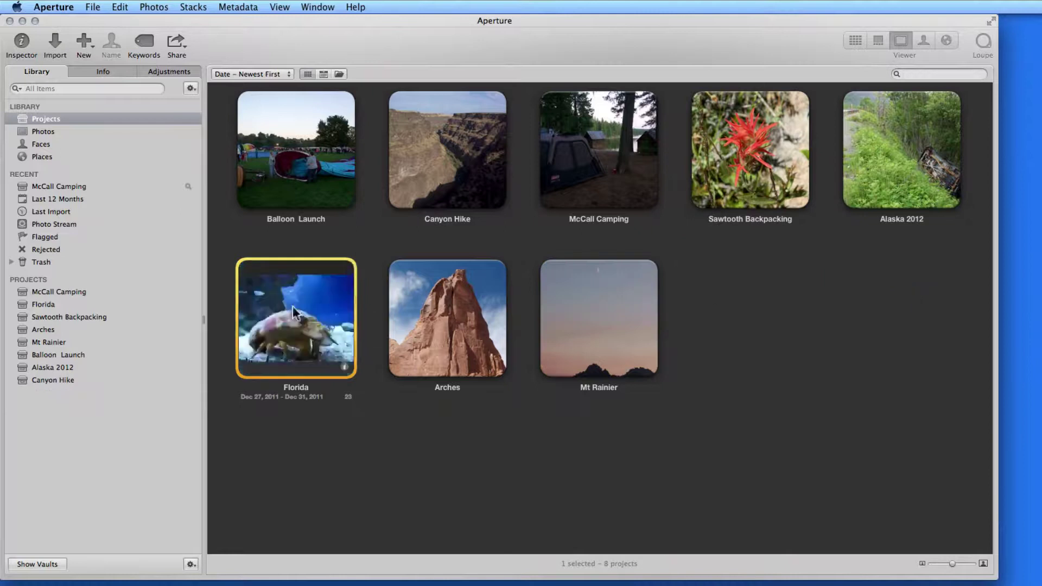
Check the end of the Florida project for photos IMG_0140 and IMG_0142, and return to the projects overview
double_click(292, 305)
scroll(315, 311, down, 10)
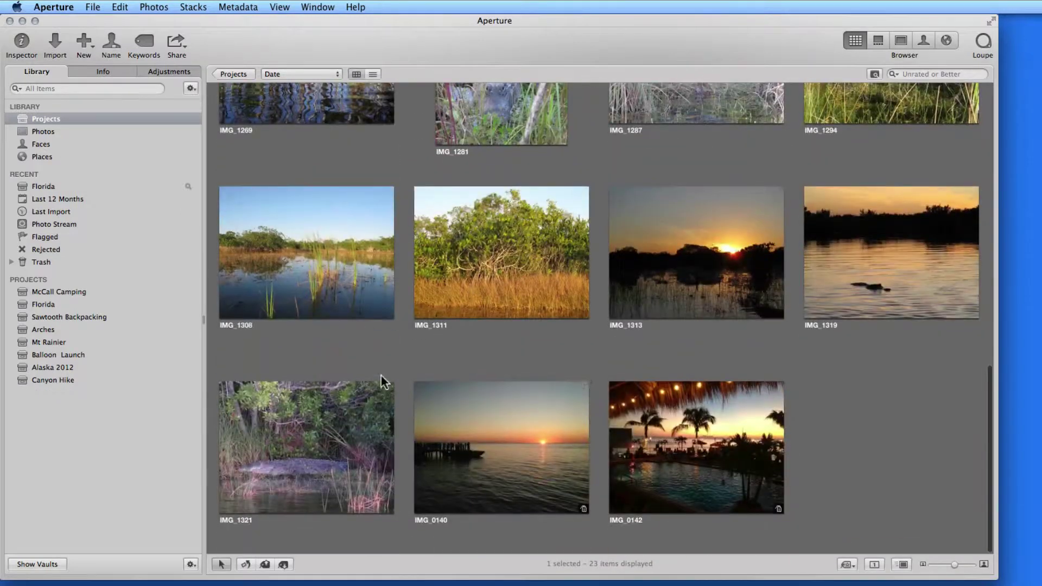
click(471, 447)
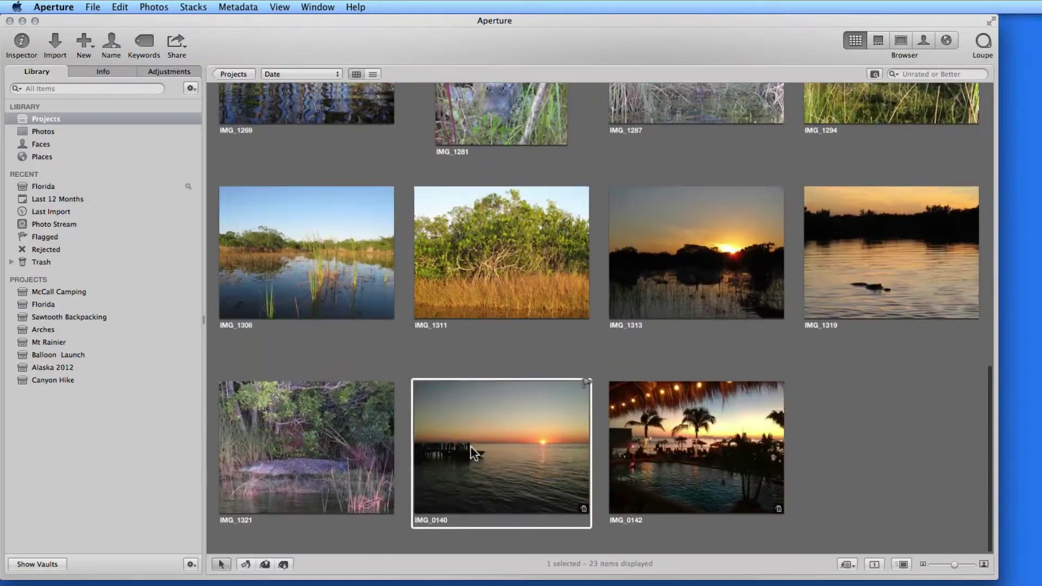
click(650, 451)
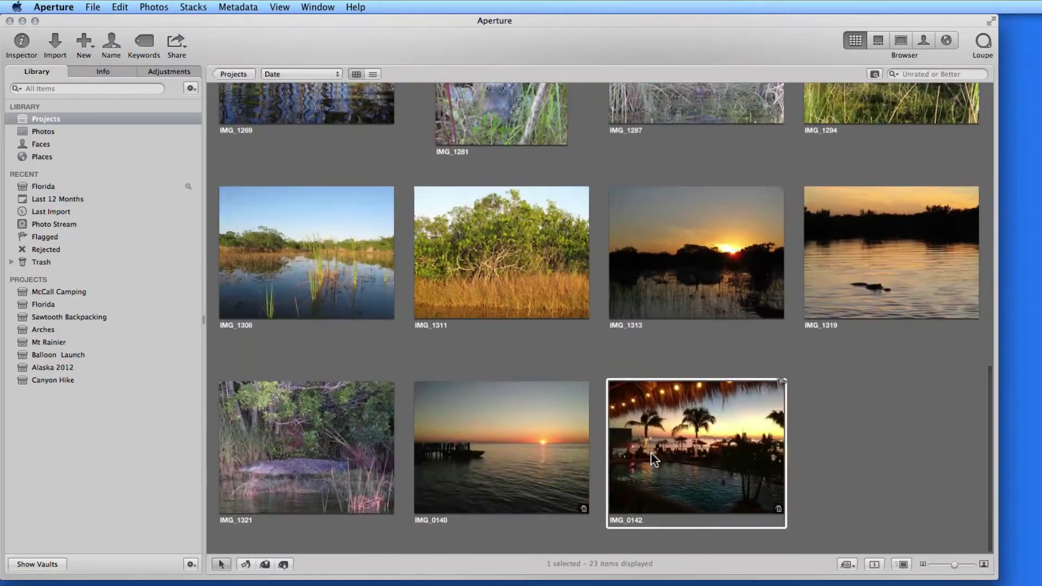
click(234, 75)
click(417, 233)
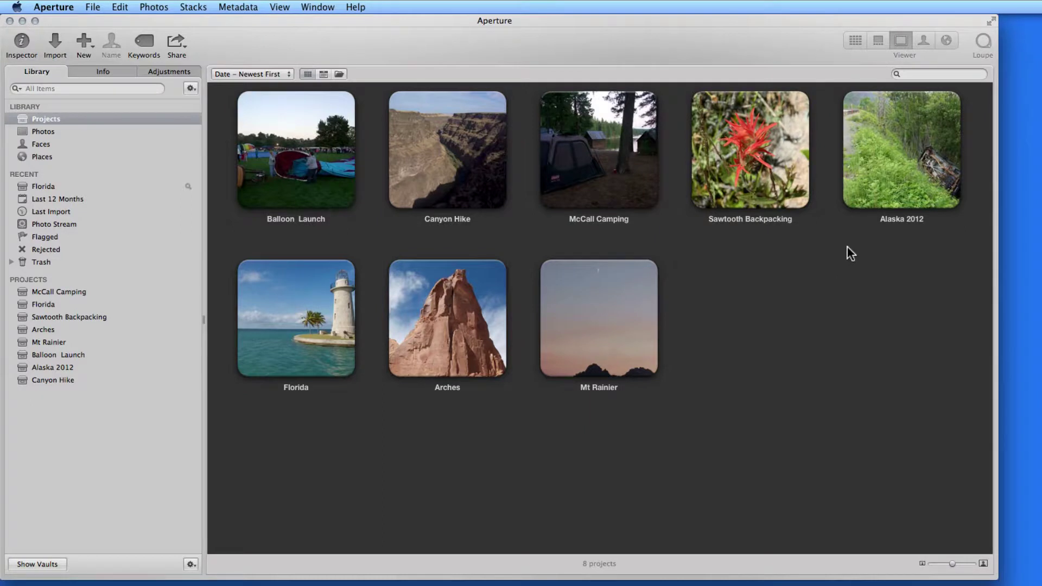
Open the Alaska 2012 project and select the photos from IMG_1735 through DSC00998
double_click(888, 161)
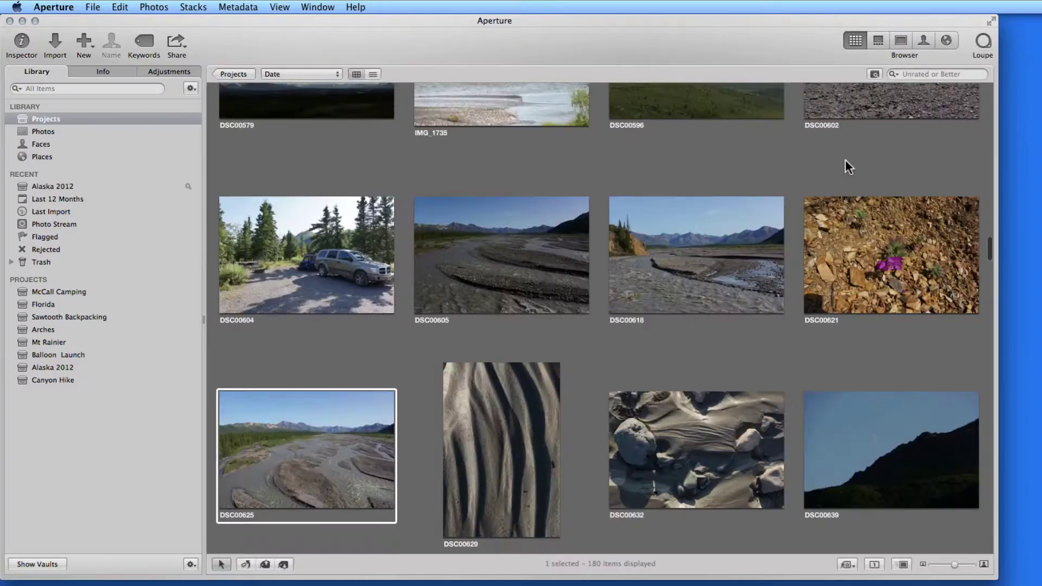
scroll(597, 242, up, 5)
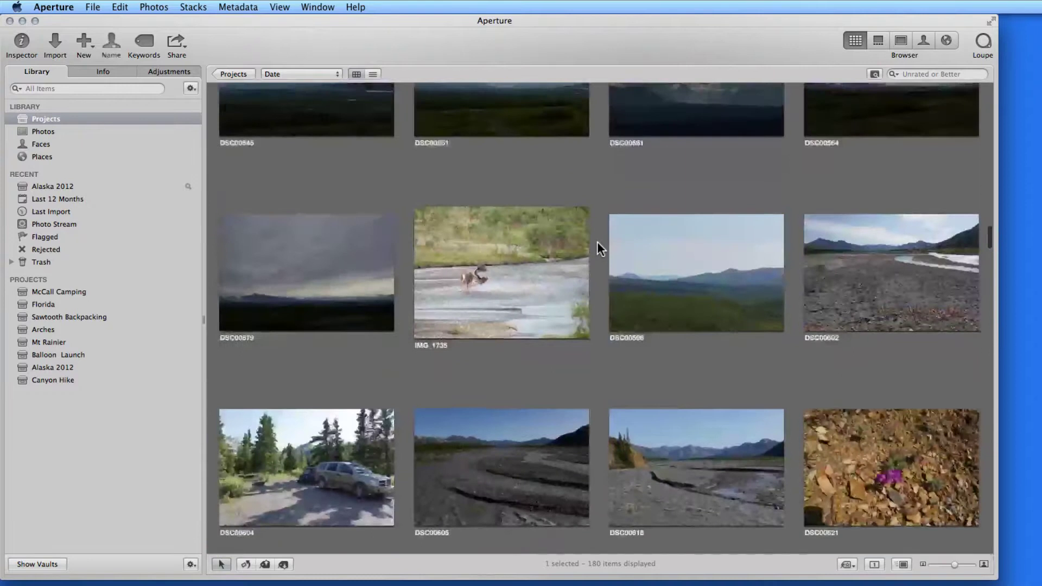
scroll(597, 242, up, 1)
scroll(597, 242, down, 3)
scroll(597, 242, up, 3)
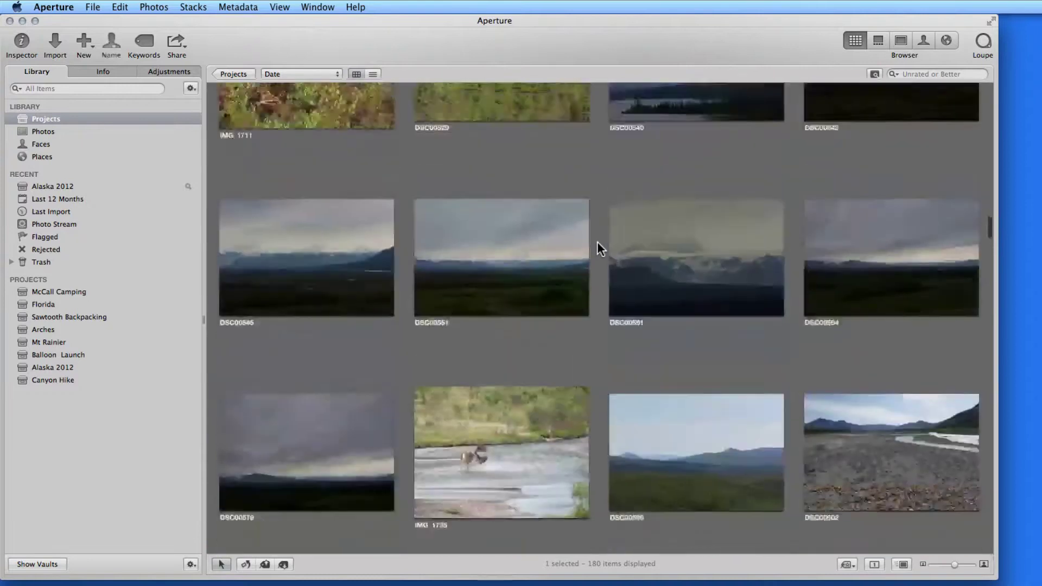
scroll(597, 242, down, 1)
scroll(597, 242, down, 3)
scroll(638, 366, down, 10)
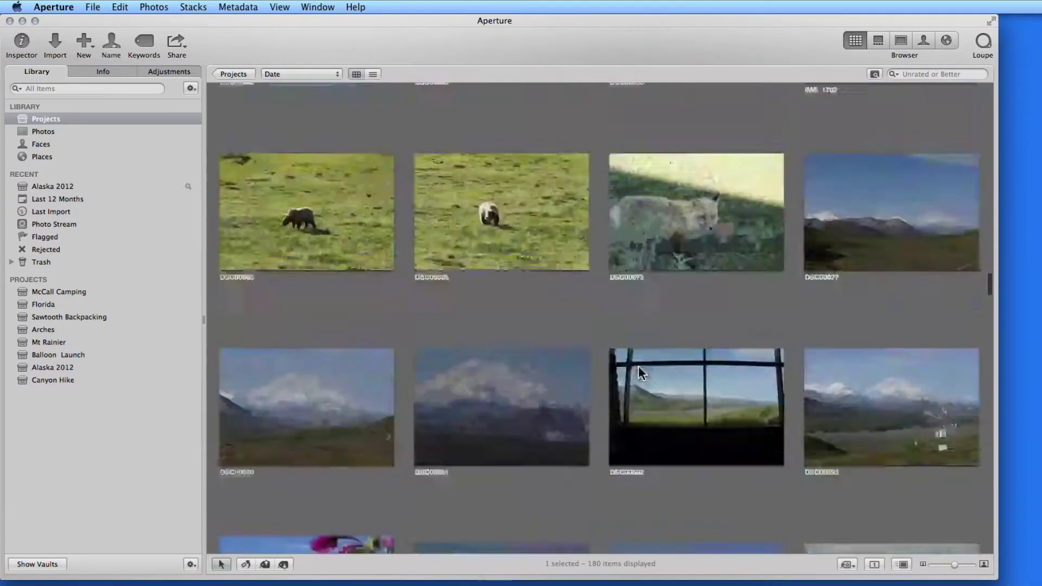
scroll(638, 365, down, 20)
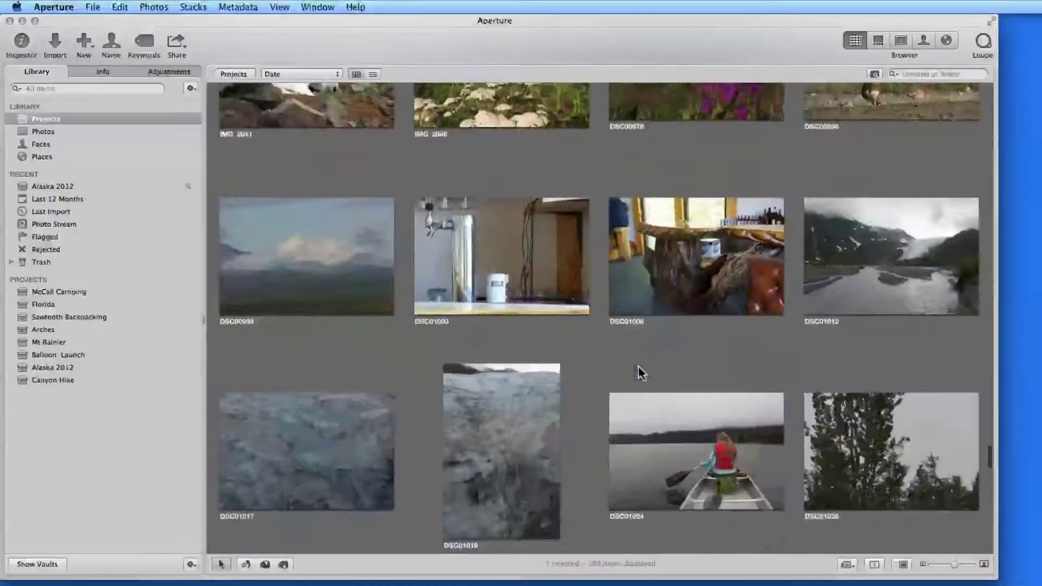
scroll(638, 365, up, 2)
shift+click(301, 336)
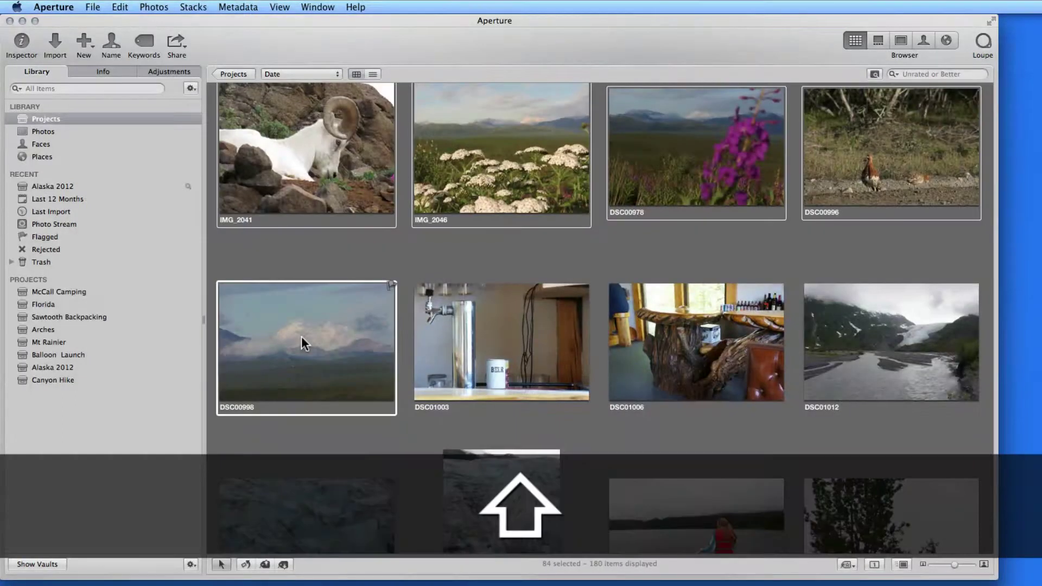
Create a project named Denali with the selected Alaska photos moved into it
click(93, 7)
mouse_move(103, 22)
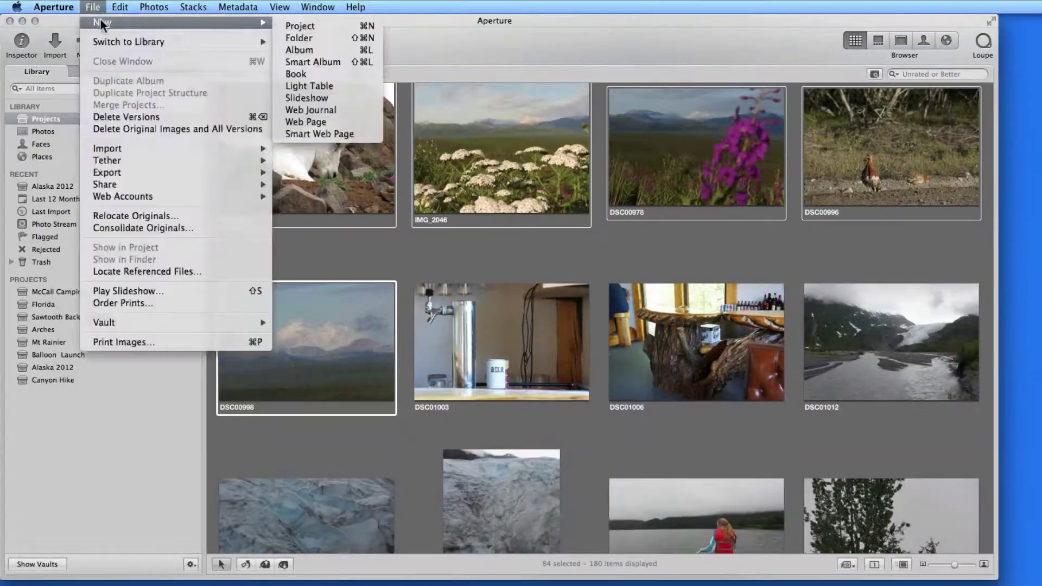
click(300, 24)
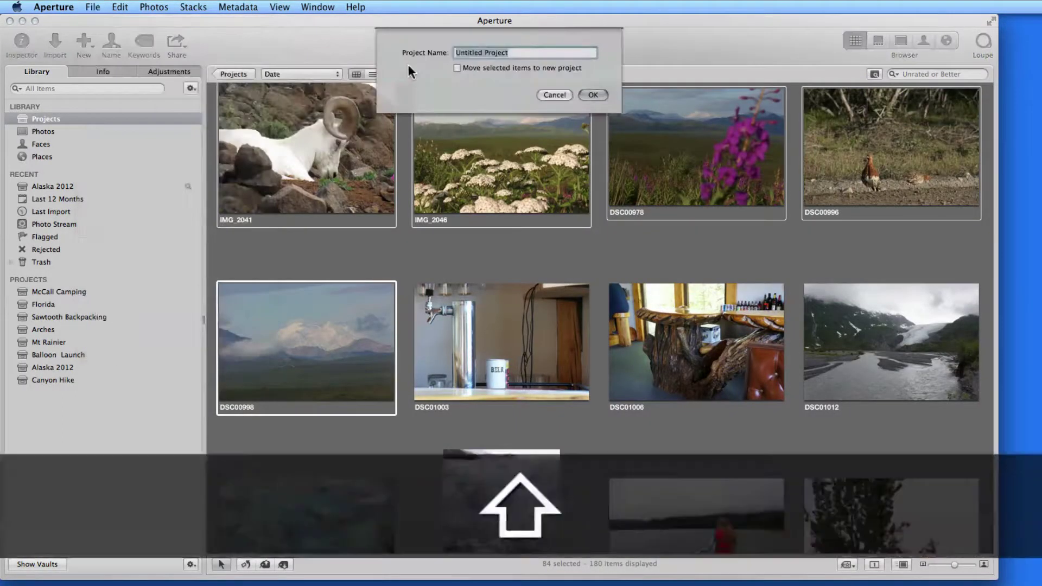
text(Denali)
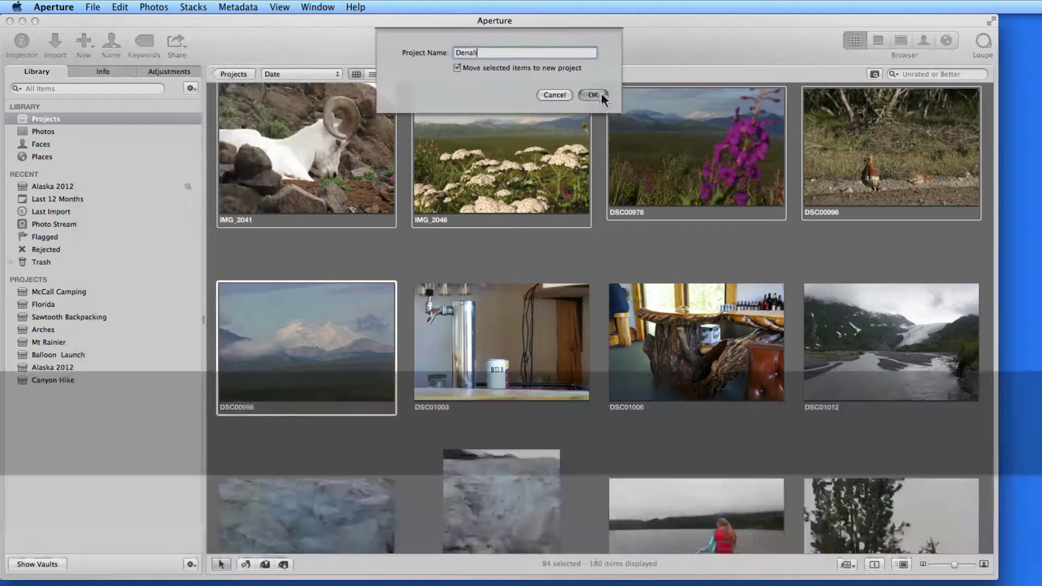
click(600, 94)
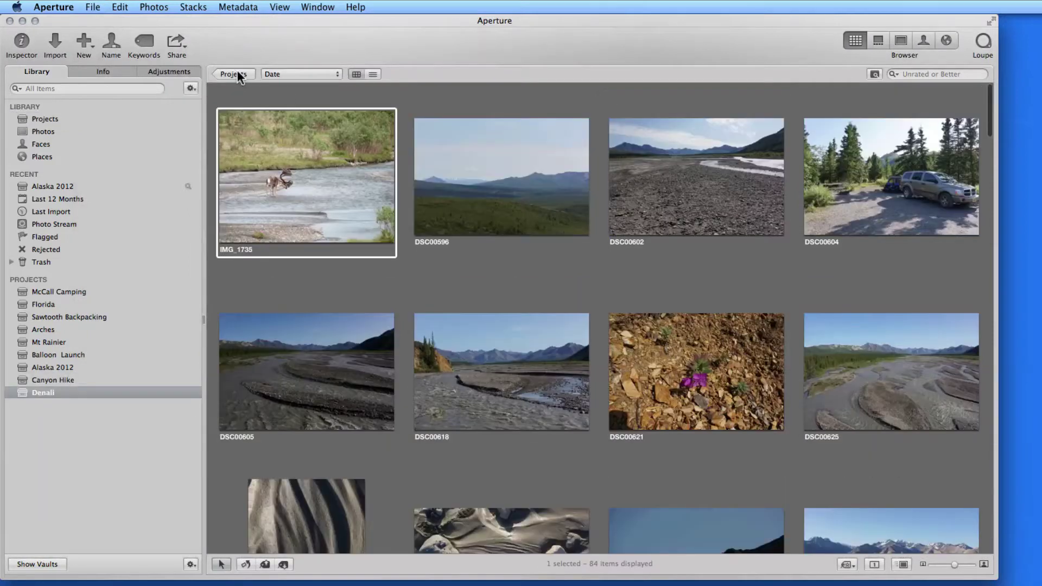
Create a folder named Alaska 2012 and move the Denali and Alaska 2012 projects into it
click(233, 74)
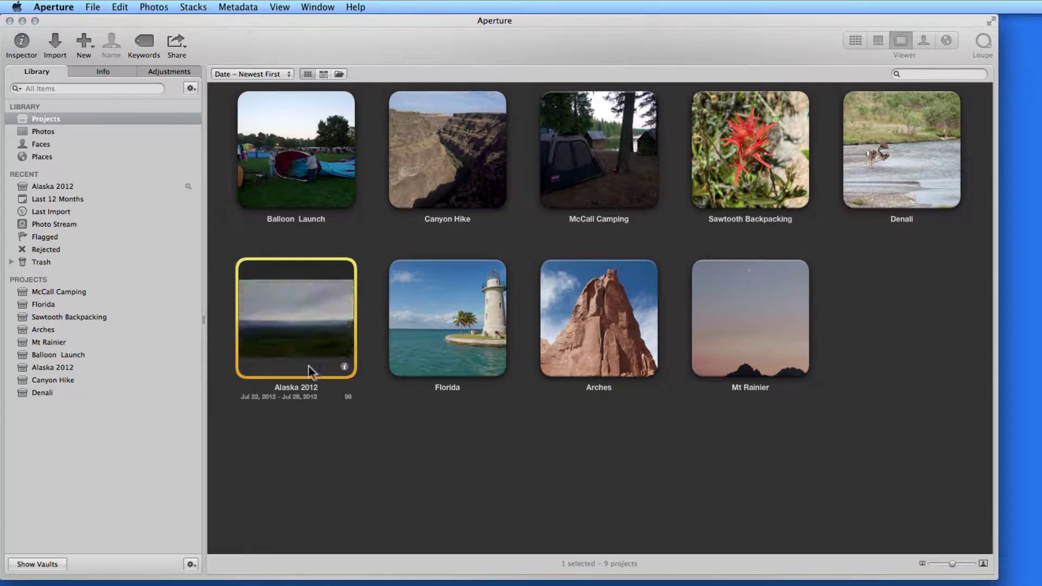
click(332, 459)
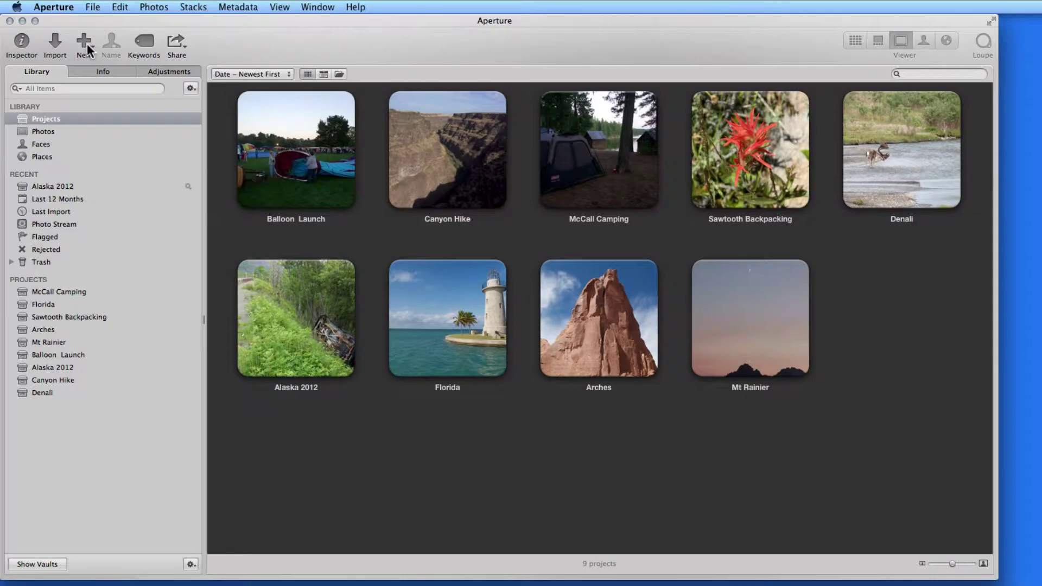
click(85, 42)
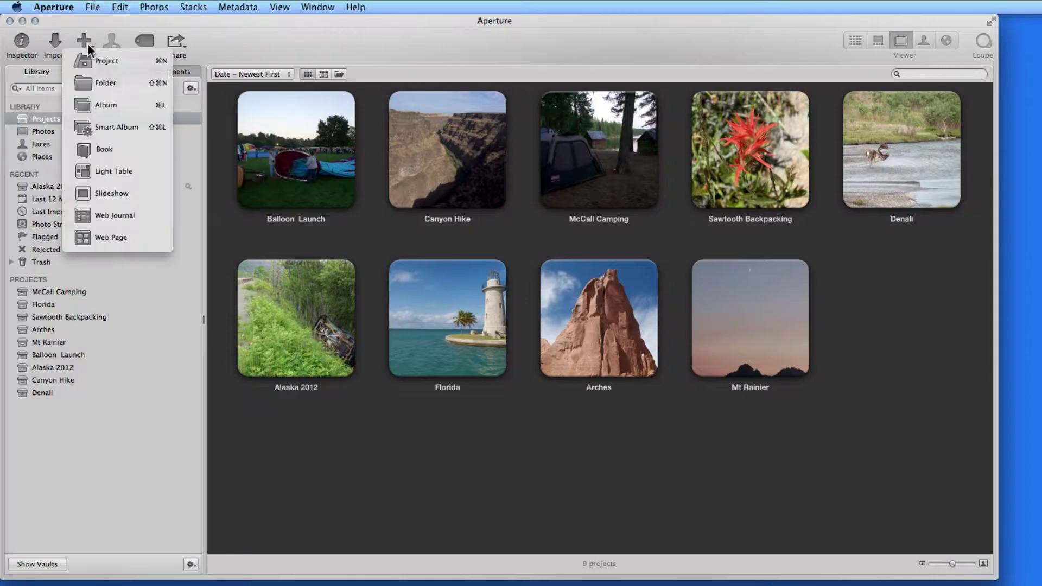
click(84, 83)
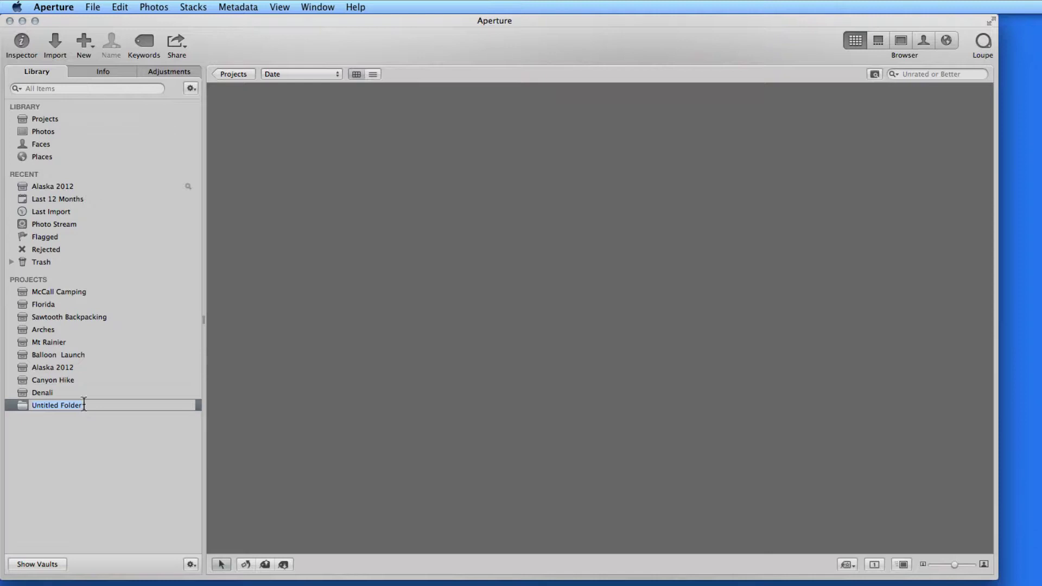
text(A)
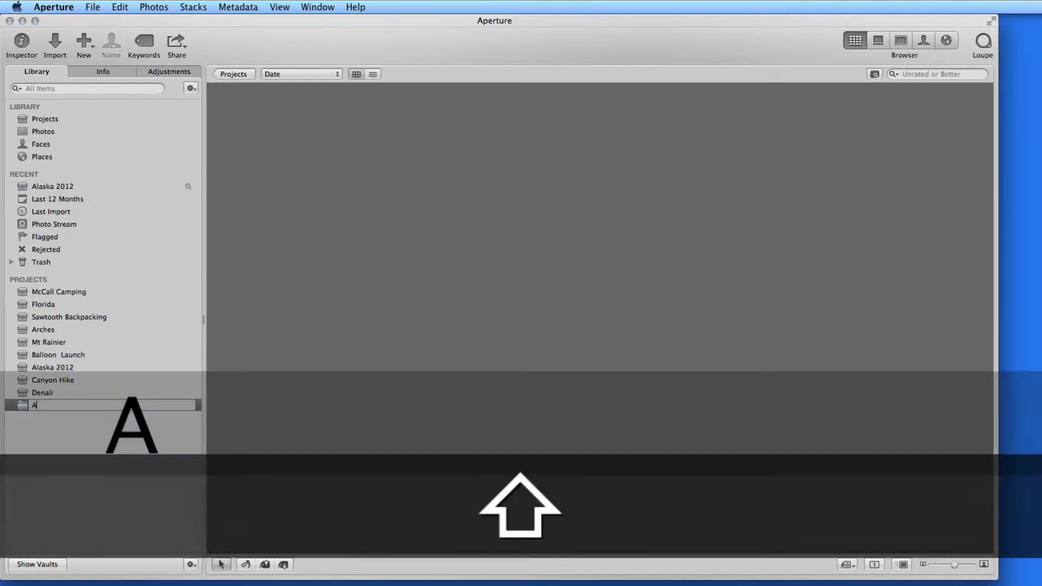
text(laska )
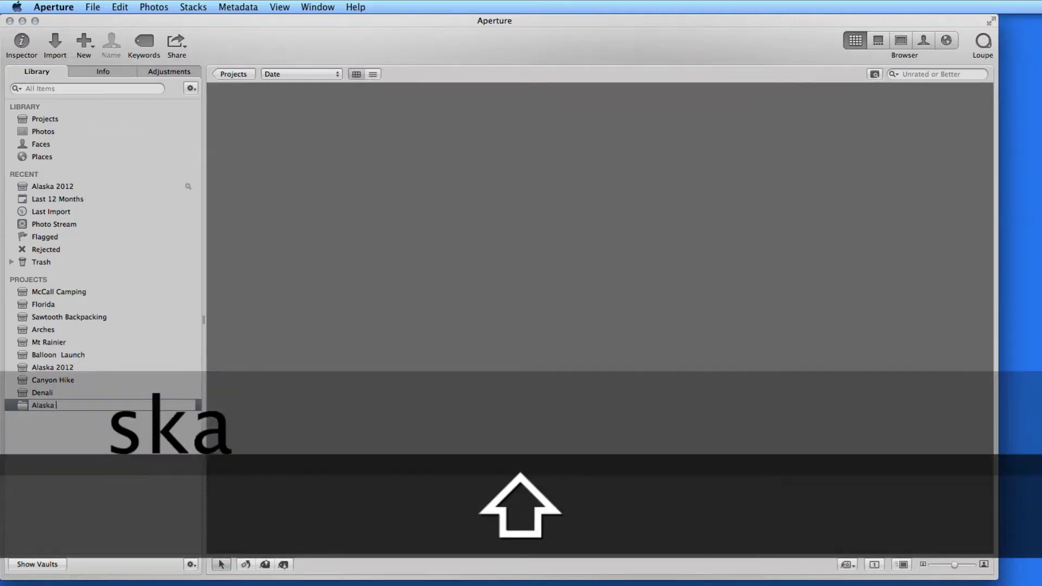
text(2012)
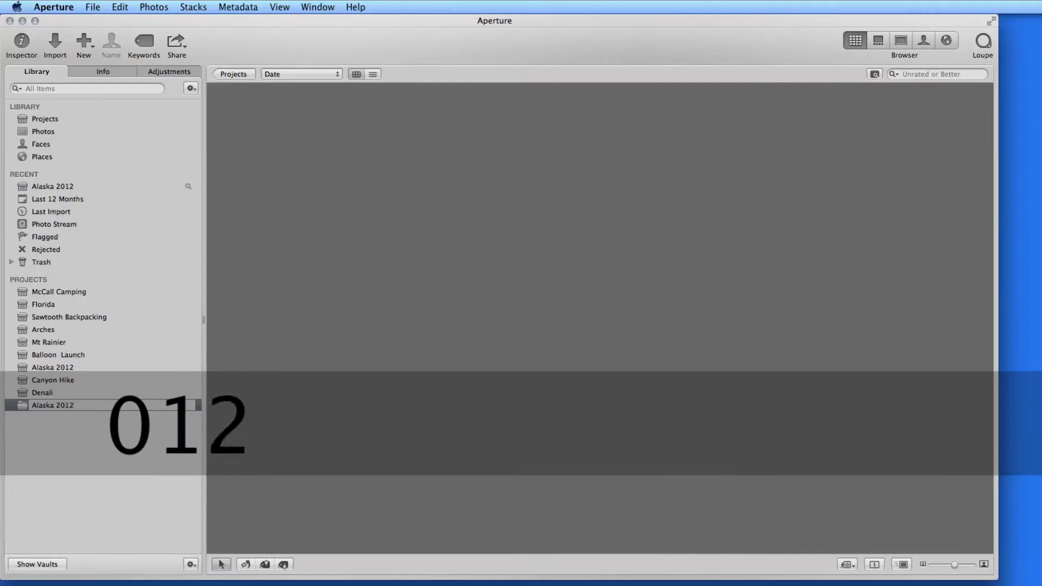
click(44, 455)
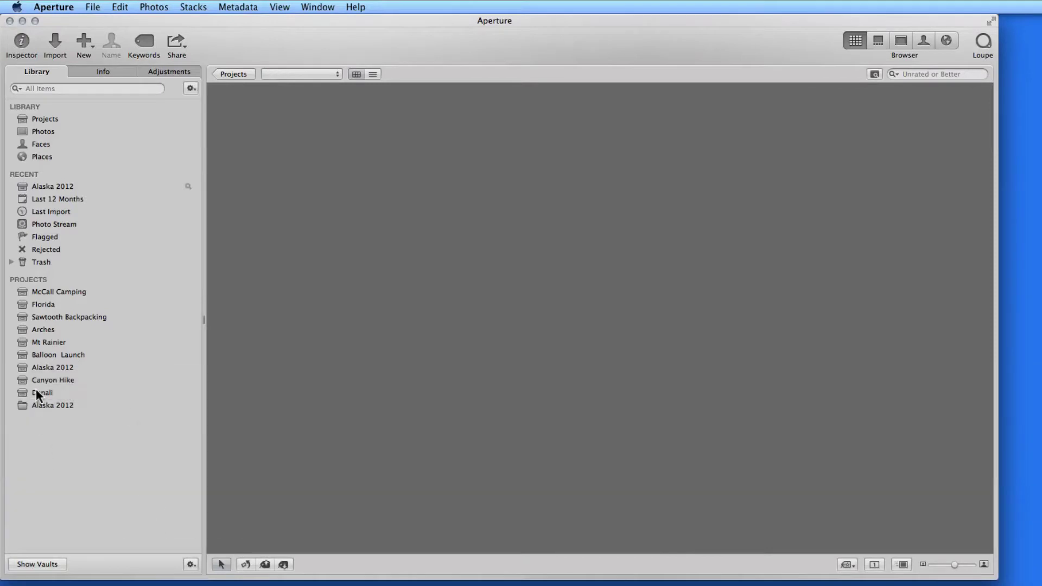
drag(36, 388, 51, 403)
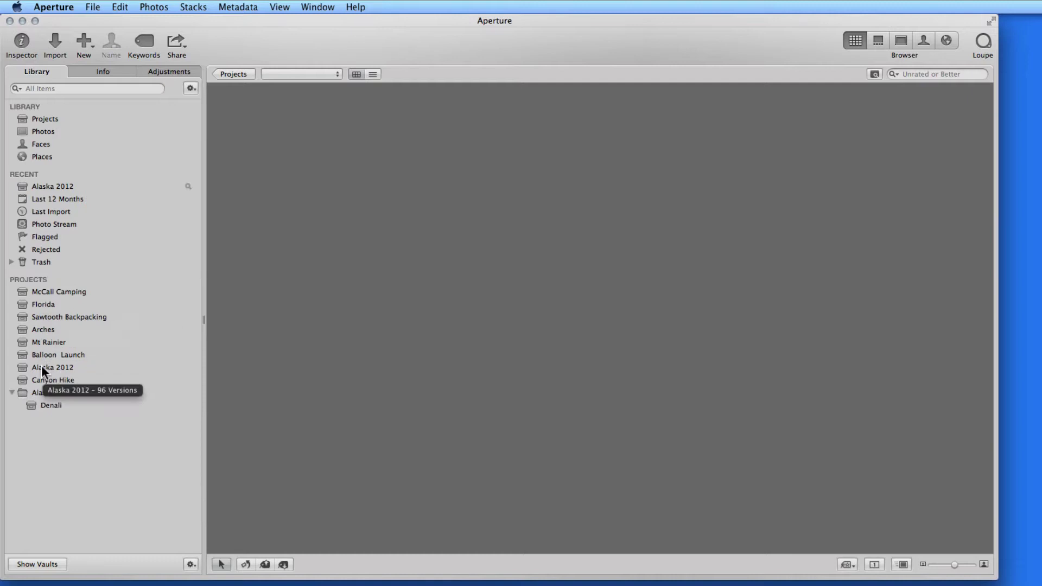
drag(41, 367, 57, 392)
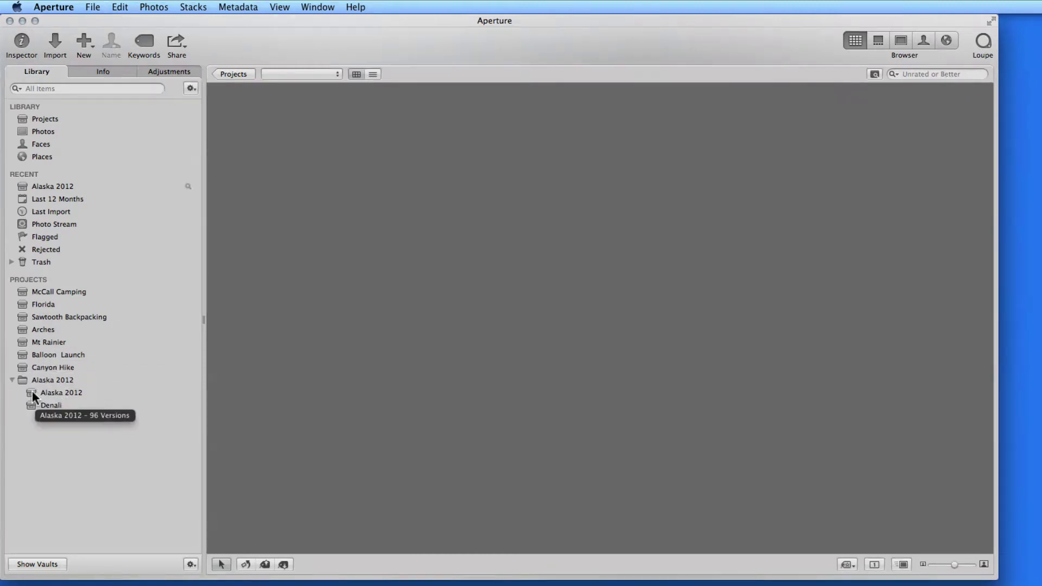
Open the Alaska 2012 project inside the folder and select the photos from DSC00308 through DSC00396
click(31, 390)
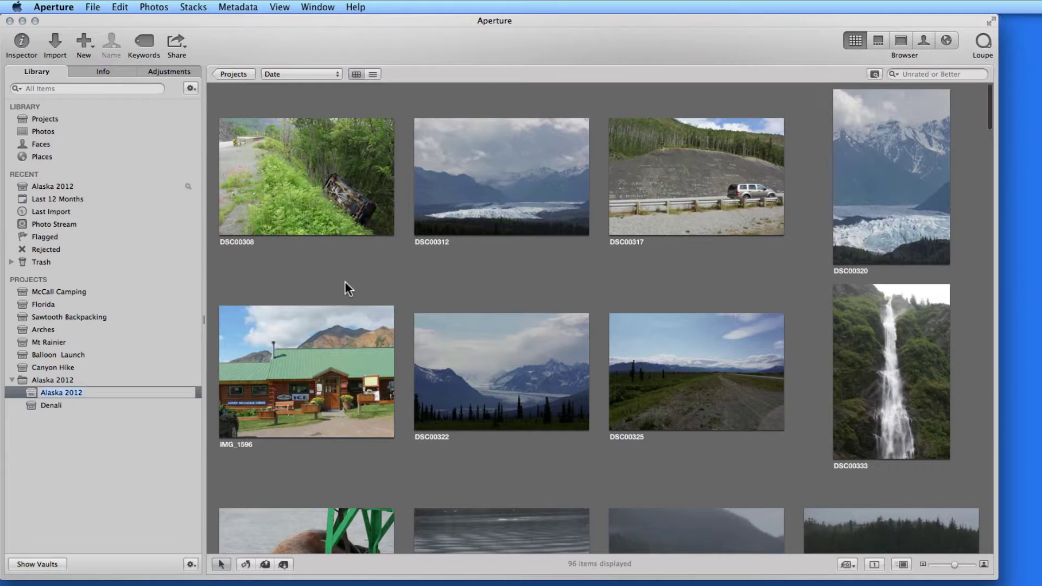
click(344, 281)
click(338, 199)
scroll(404, 305, down, 10)
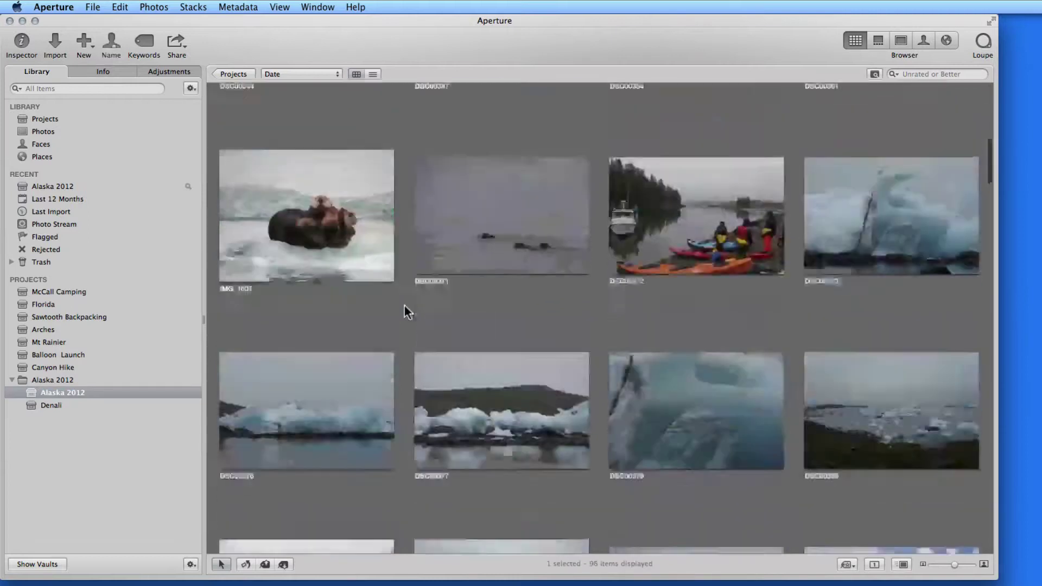
scroll(404, 305, down, 5)
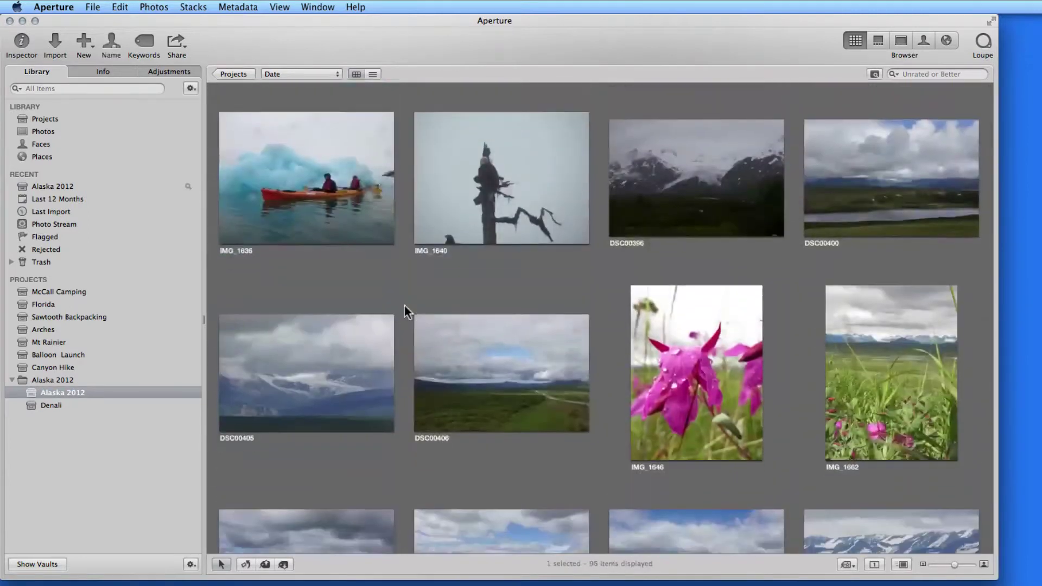
scroll(404, 305, up, 2)
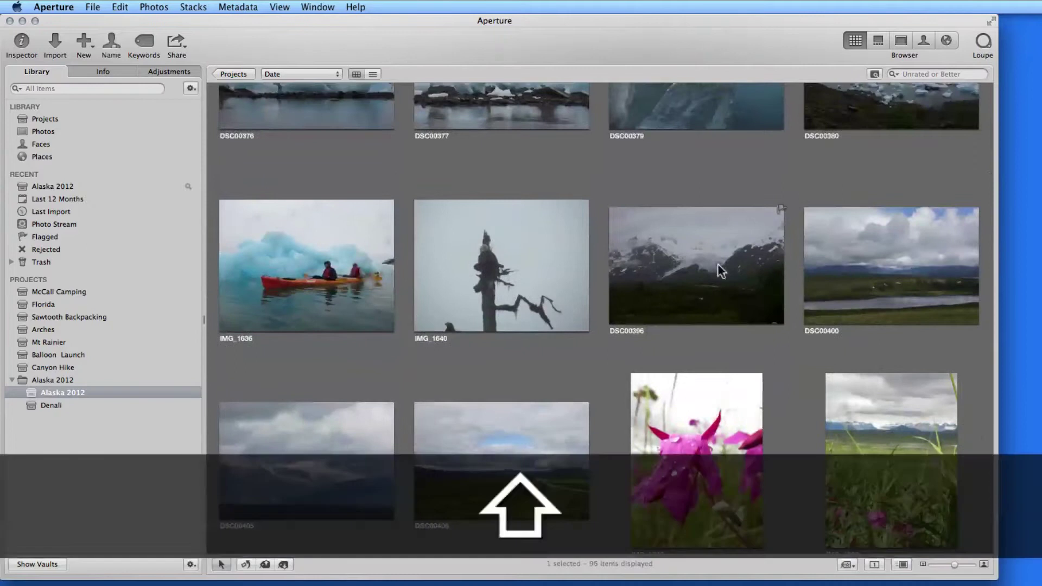
shift+click(717, 263)
Create a project named Valdez with the selected photos moved into it
click(82, 41)
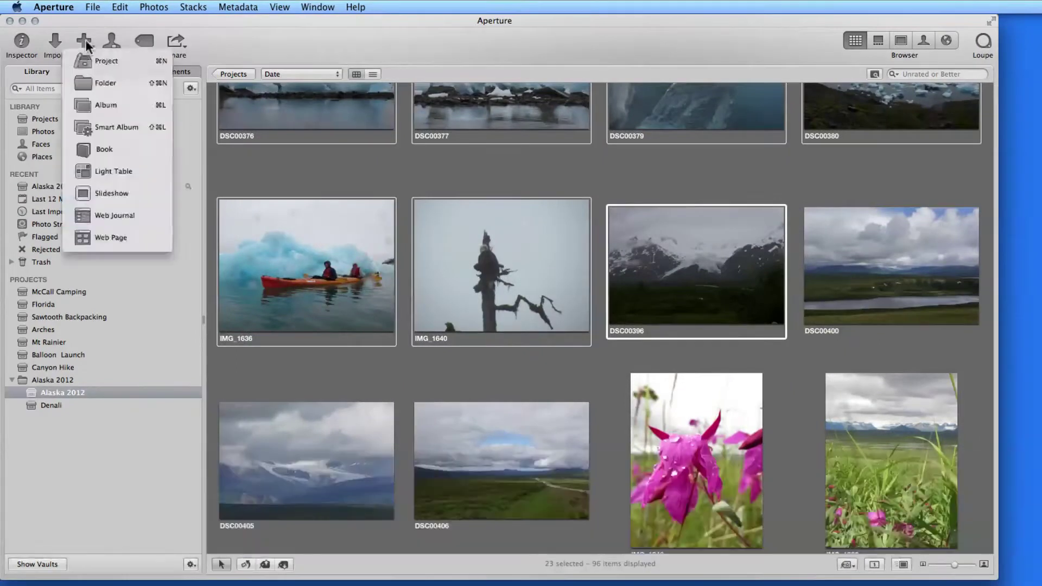
click(87, 60)
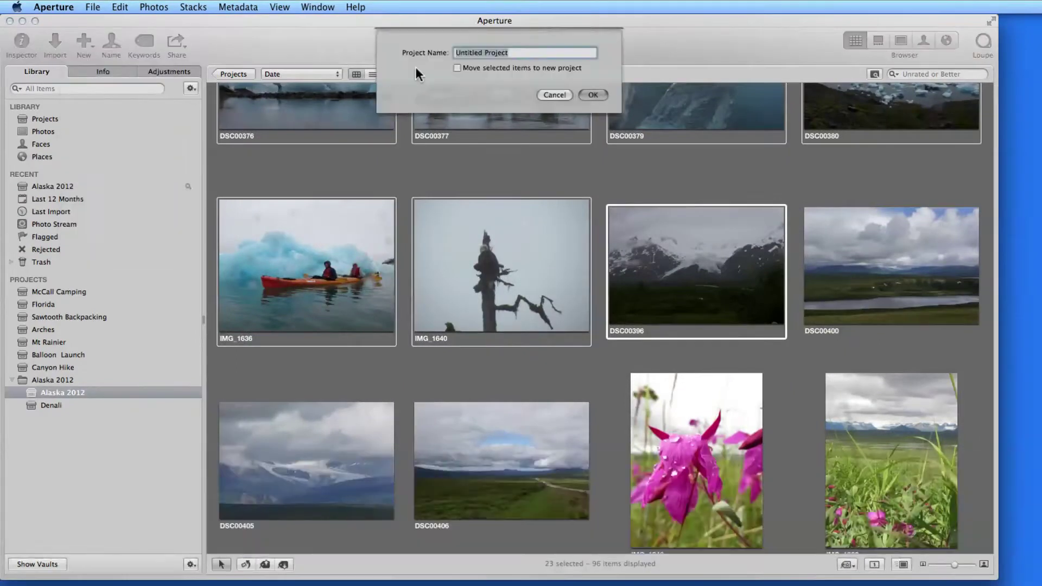
text(Valdez)
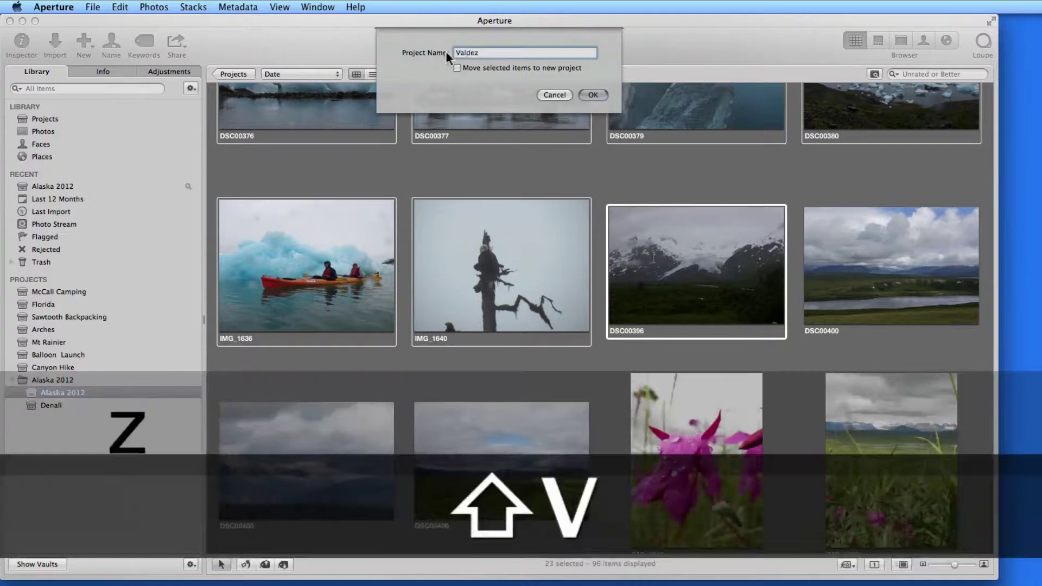
click(594, 94)
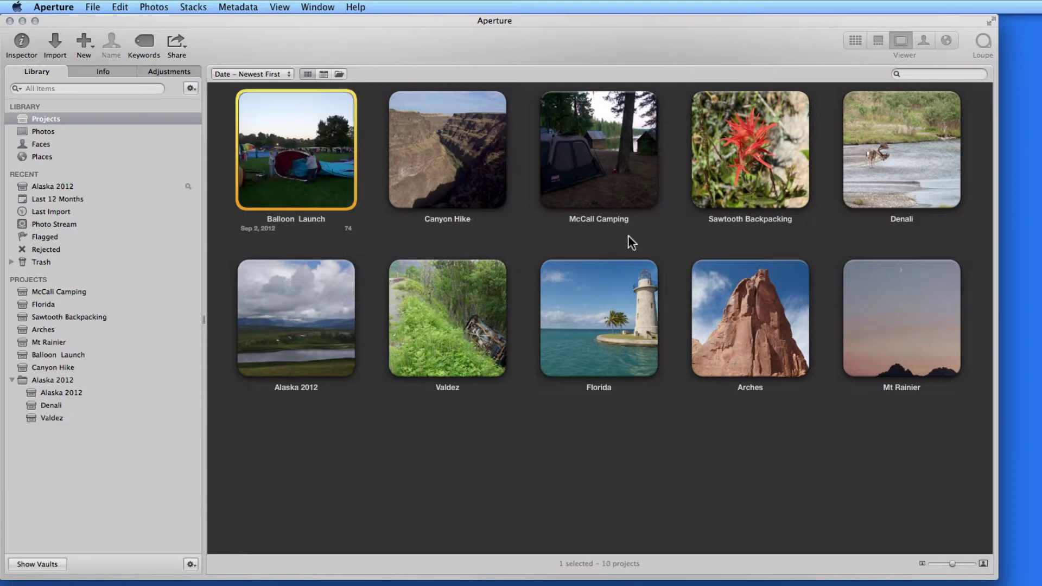
Open the Alaska 2012 project from the projects overview and select the photos from DSC01012 through DSC01246
double_click(296, 318)
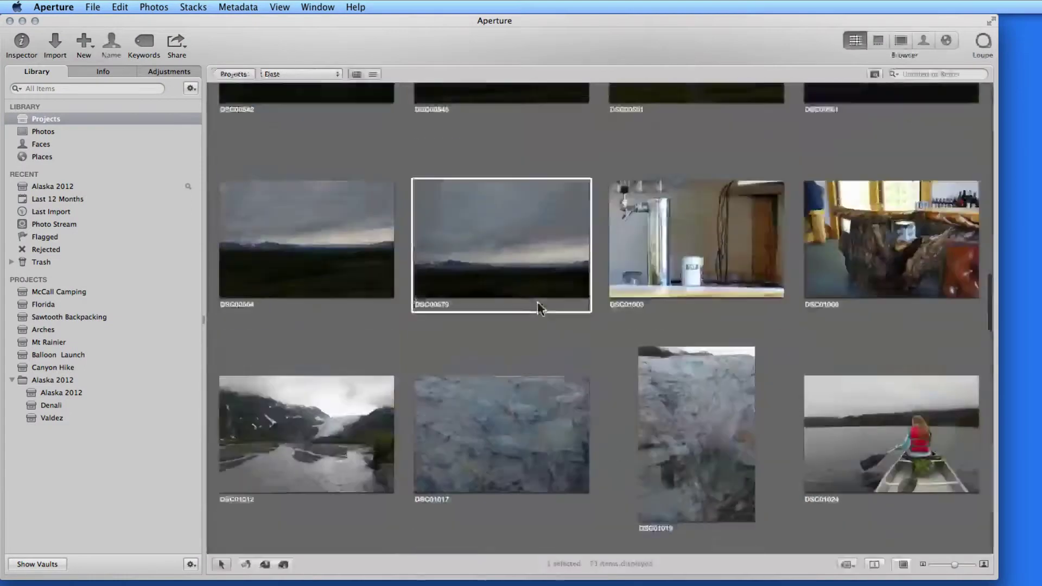
scroll(537, 308, down, 5)
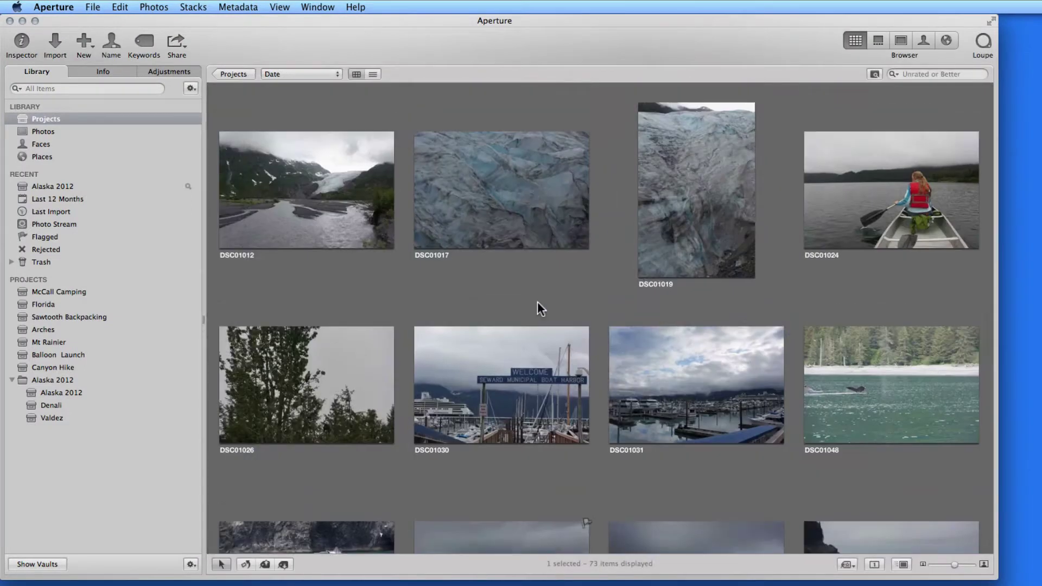
scroll(537, 301, up, 2)
click(389, 307)
scroll(515, 358, down, 7)
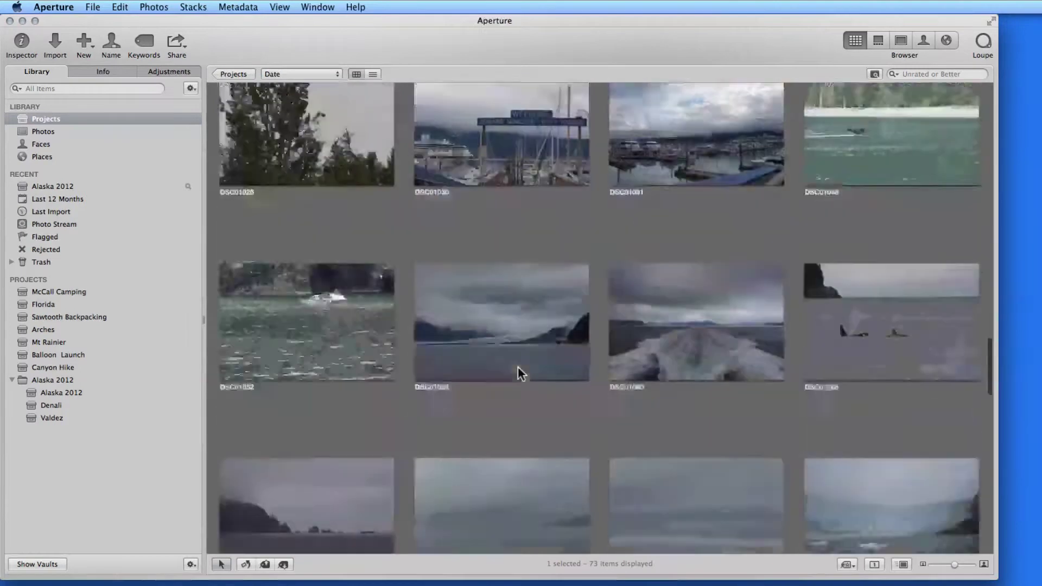
scroll(518, 366, down, 15)
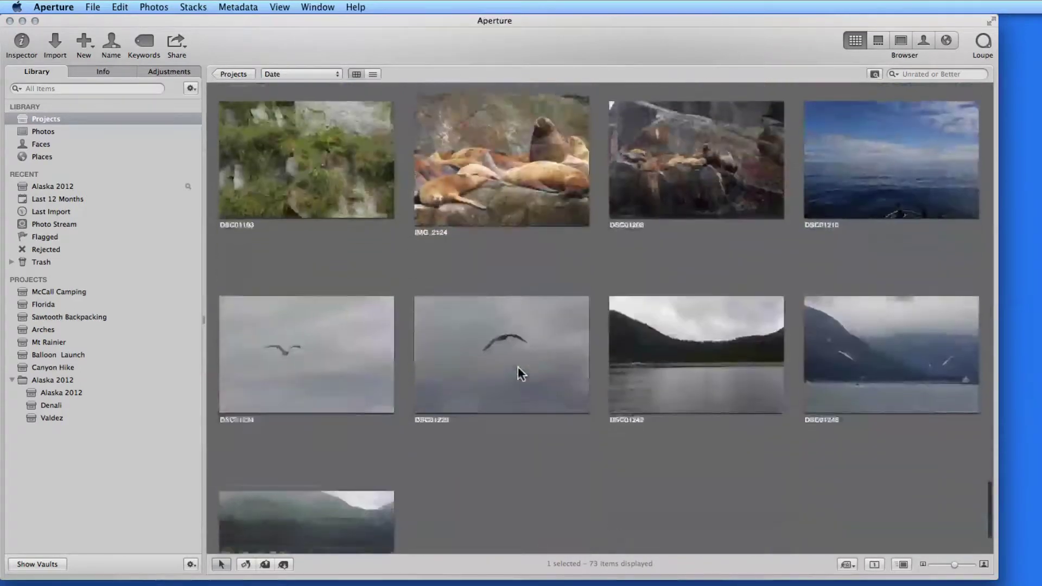
scroll(517, 366, down, 3)
shift+click(359, 437)
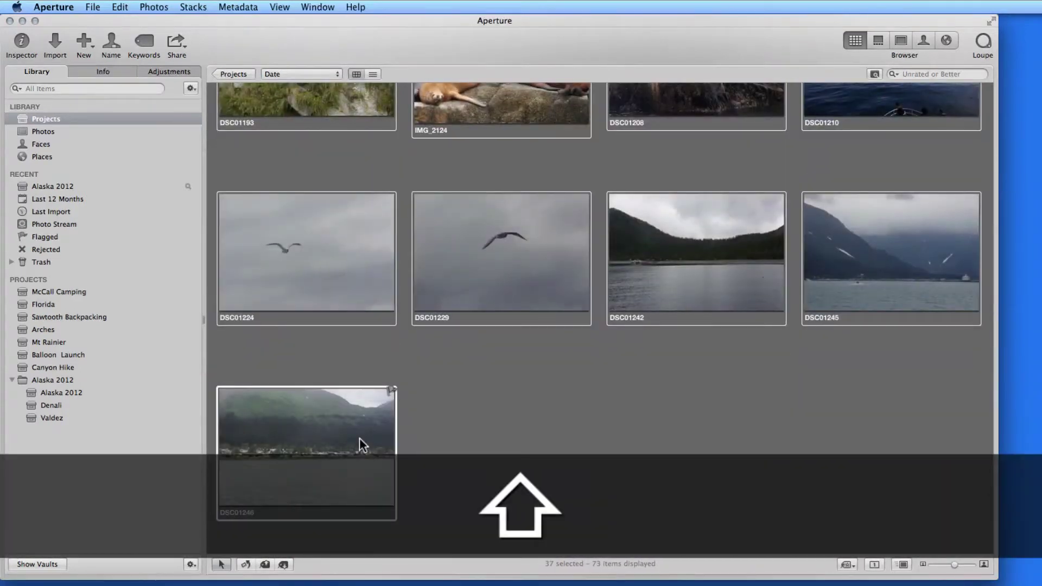
Create a project named Seward with the selected photos moved into it
key(super+n)
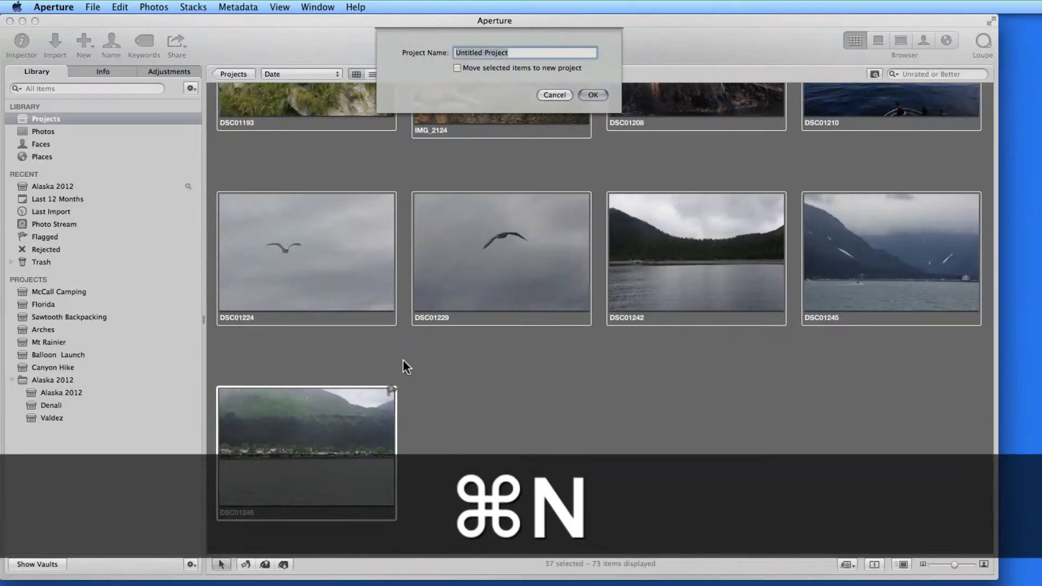
text(Sewad)
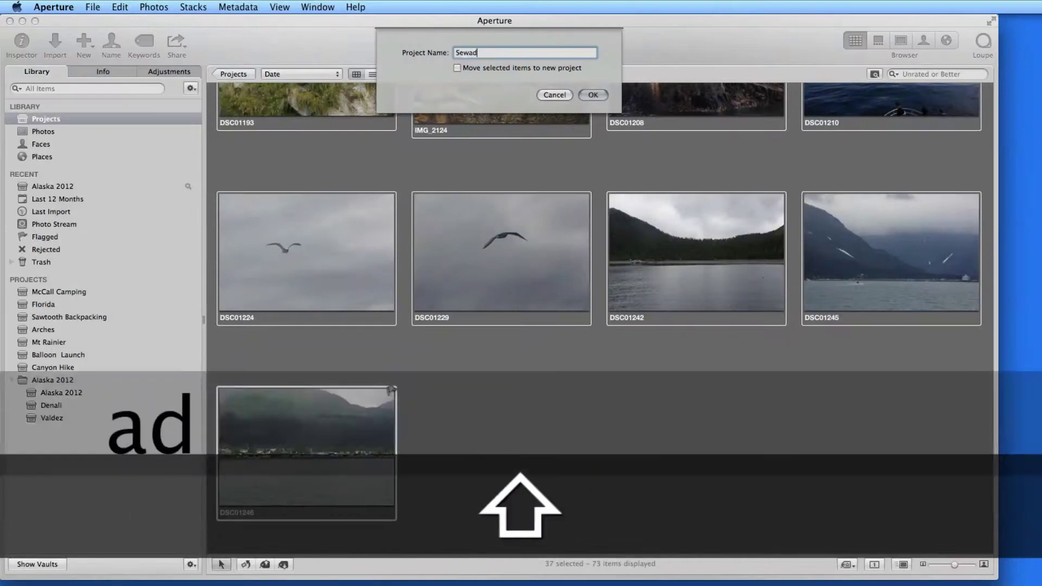
key(BackSpace)
text(rd)
click(457, 68)
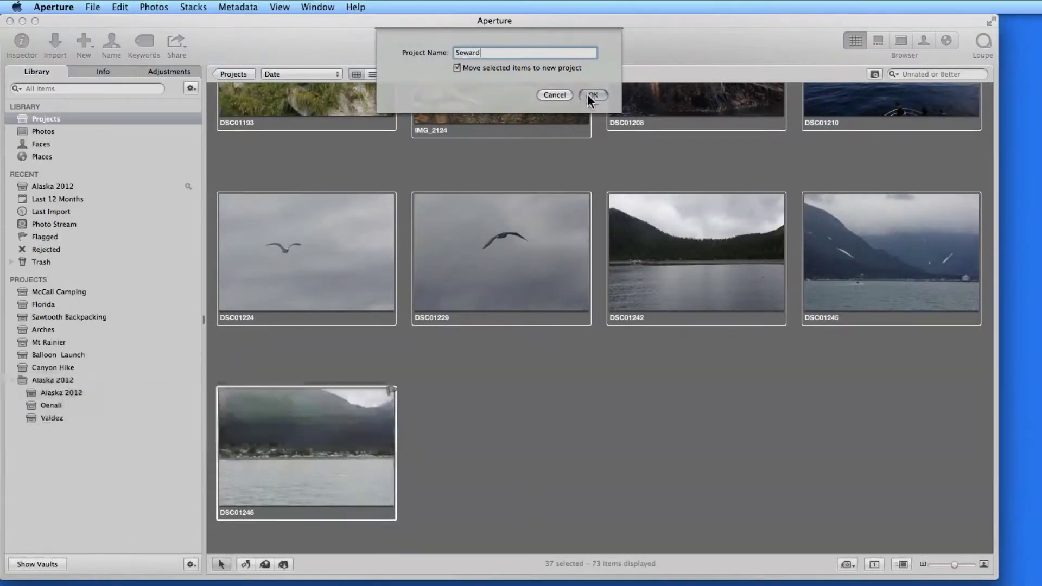
click(591, 95)
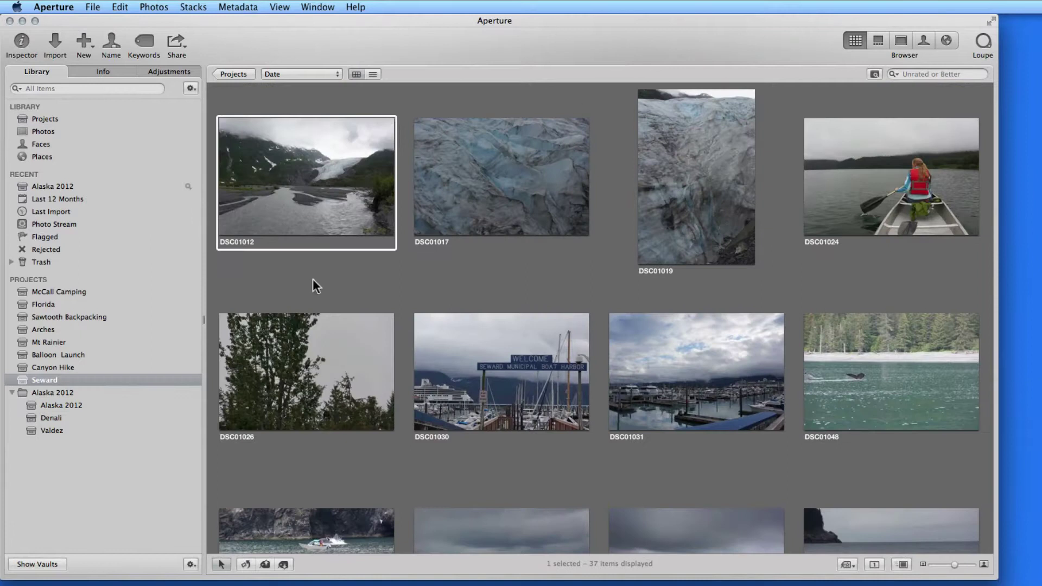
Move the Seward project into the Alaska 2012 folder, look through its photos and return to the projects overview
drag(22, 379, 40, 390)
scroll(477, 269, down, 15)
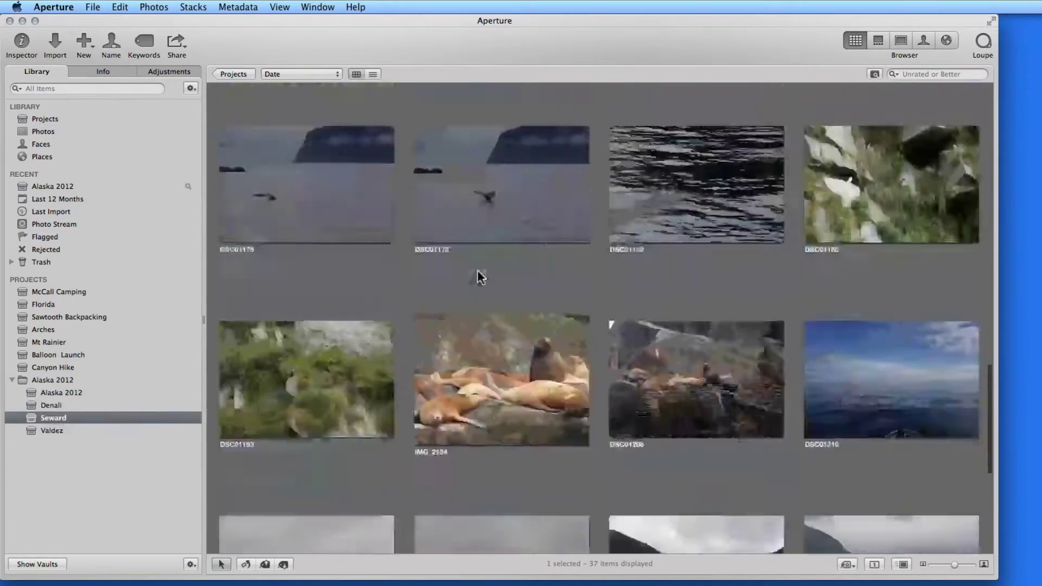
scroll(477, 269, up, 15)
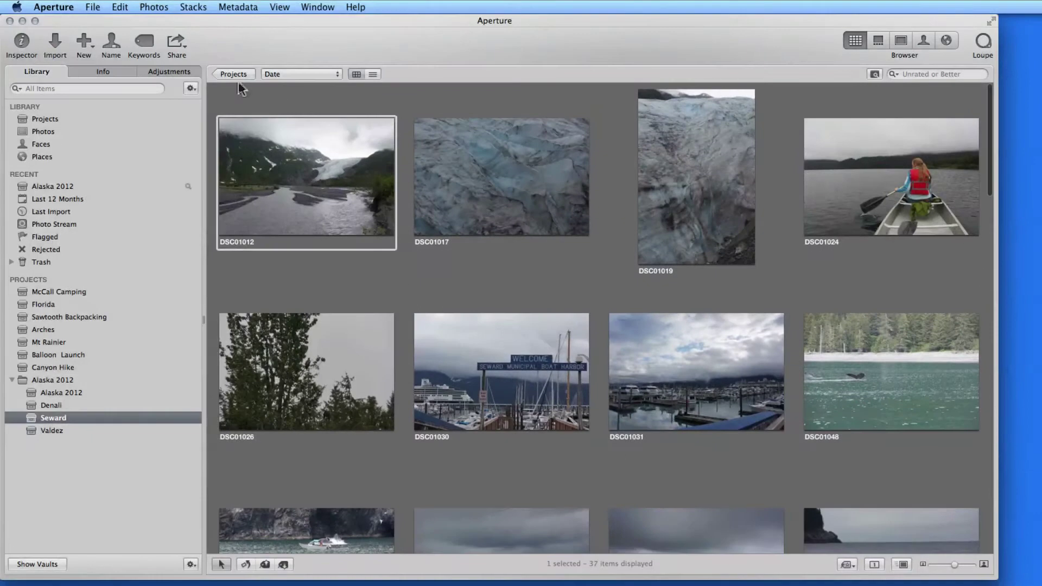
click(233, 73)
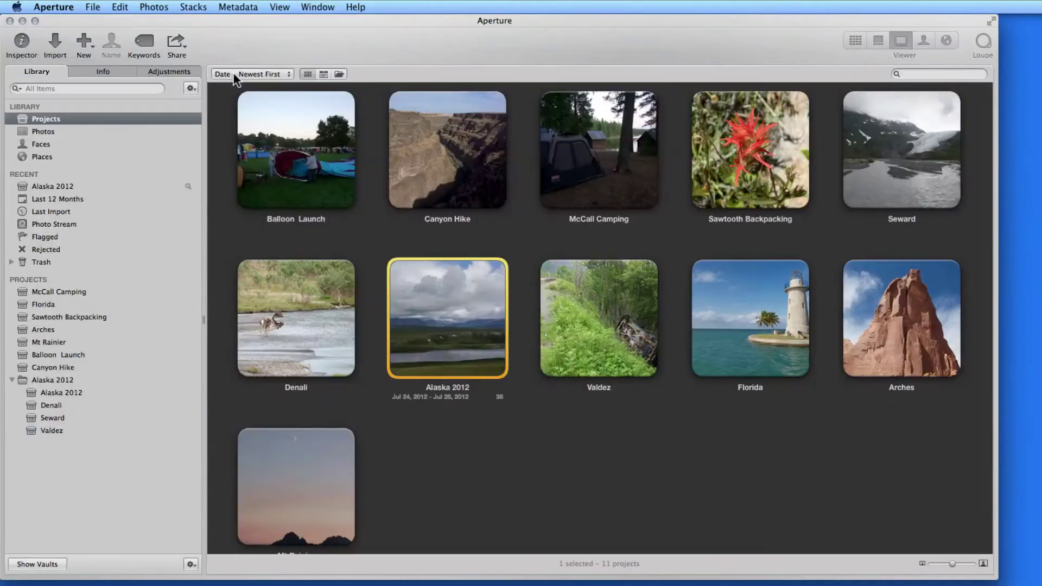
Rename the Alaska 2012 project inside the folder as Alaska Other
click(49, 391)
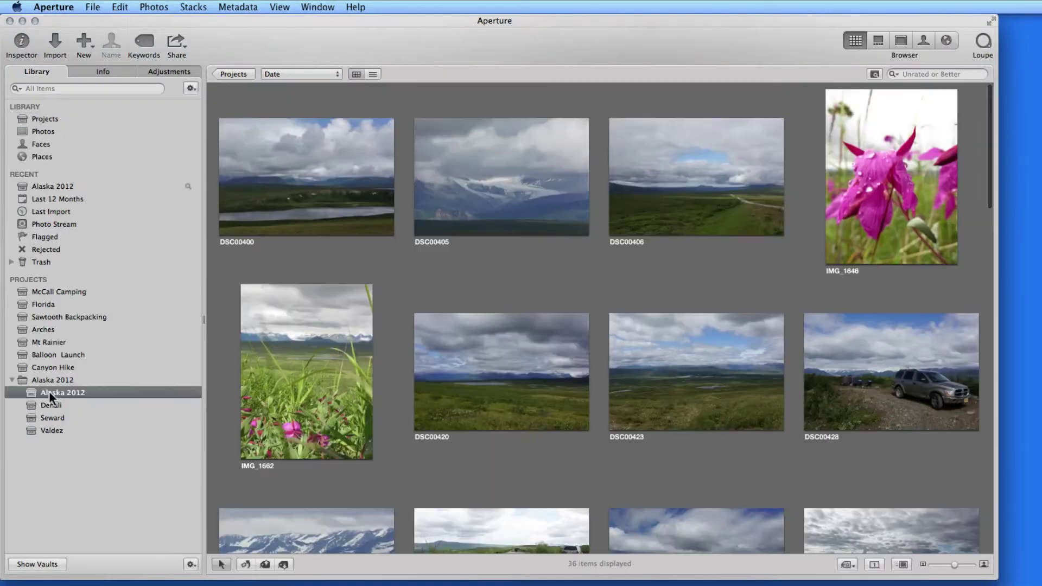
click(49, 391)
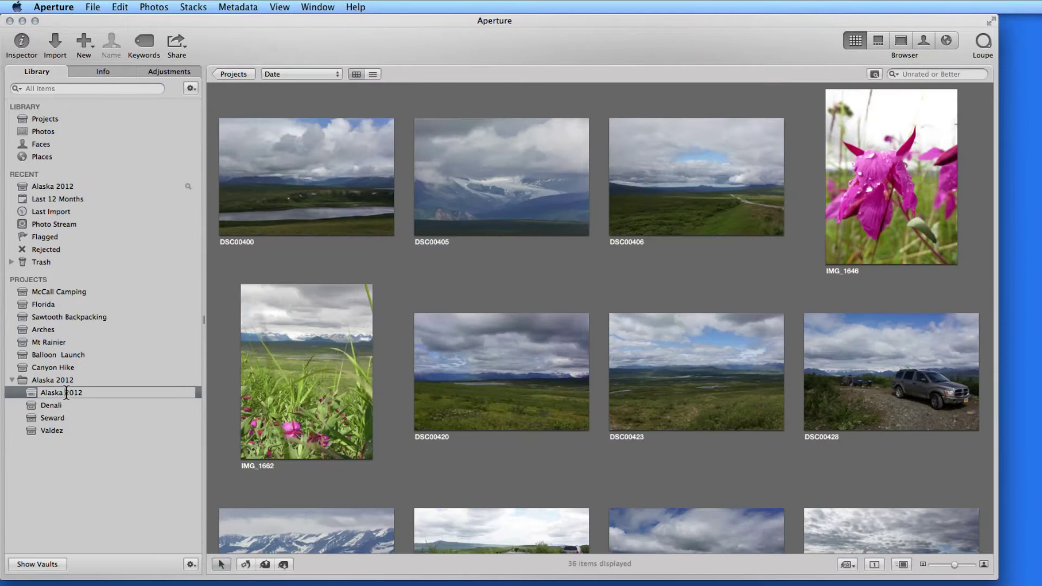
double_click(65, 392)
text(Other)
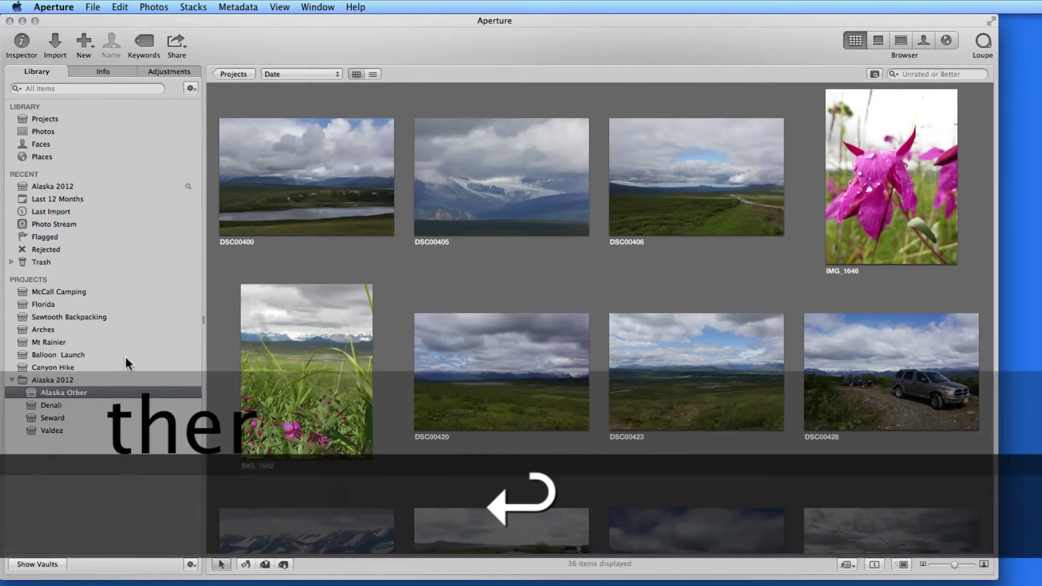
Group the projects overview by folder
click(233, 73)
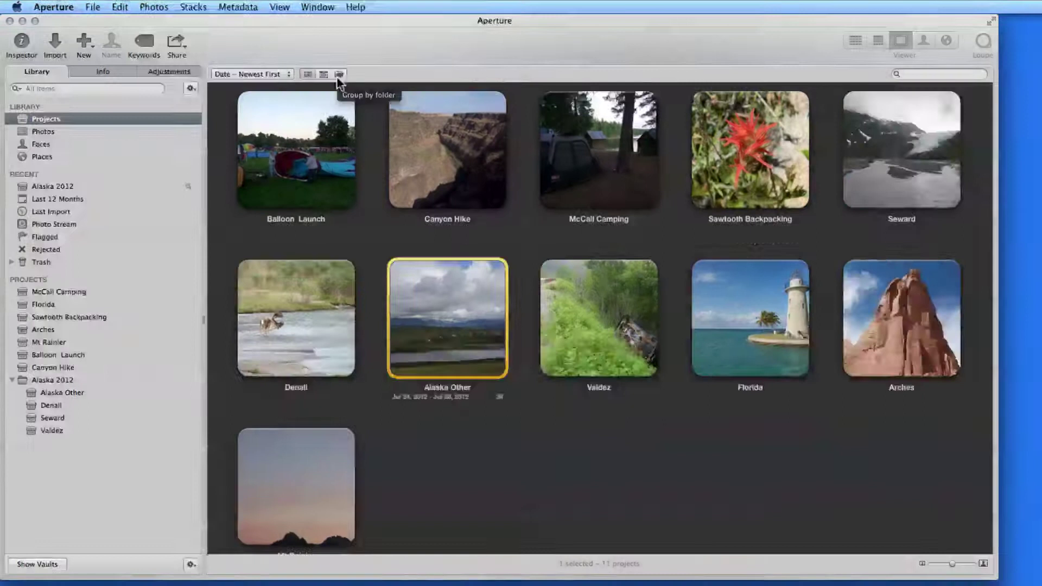
click(339, 74)
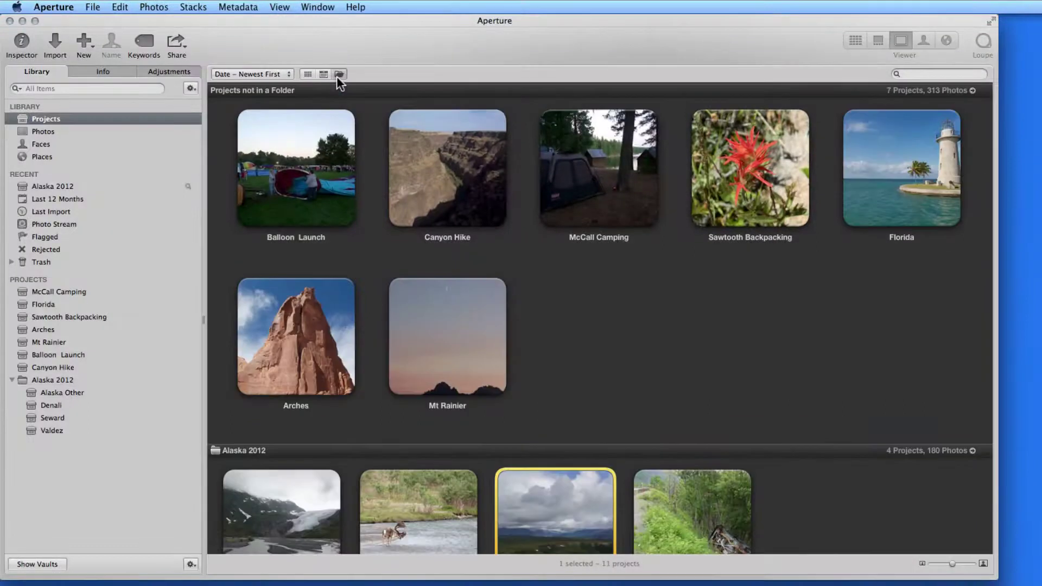
Look over the projects grouped by folder and check the sort options, keeping Date – Newest First
scroll(650, 339, down, 3)
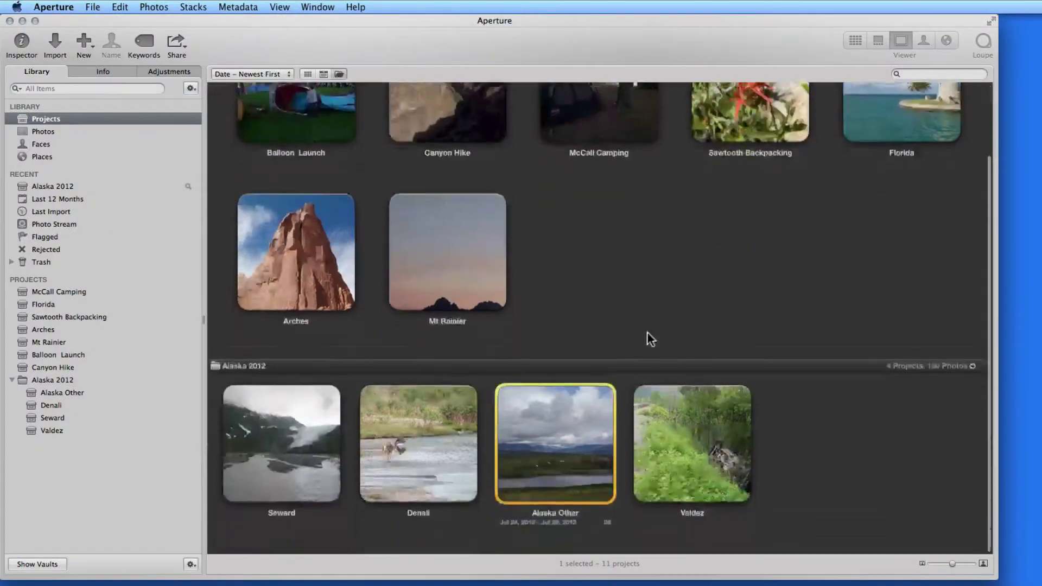
click(837, 421)
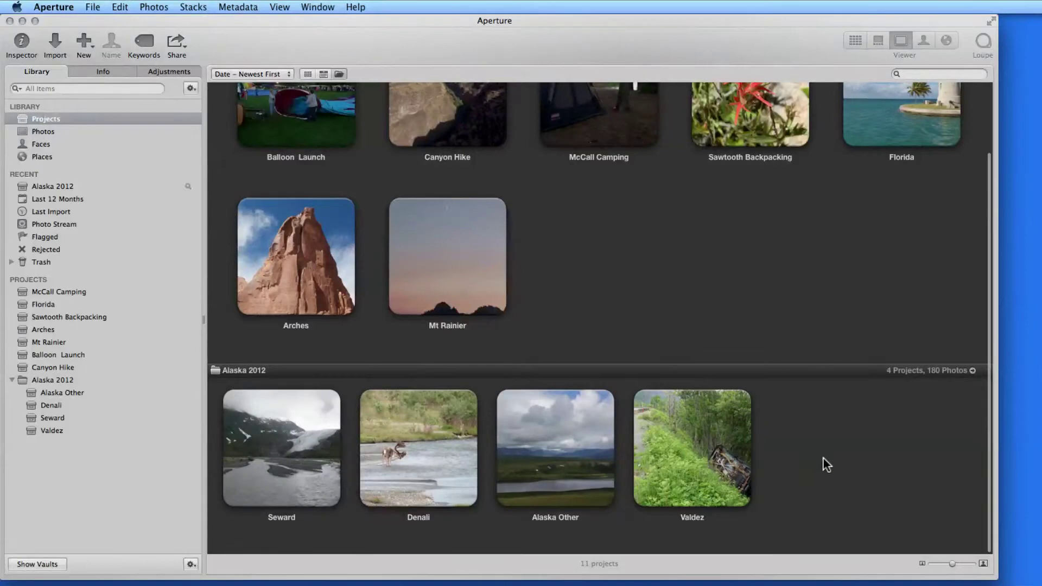
click(273, 73)
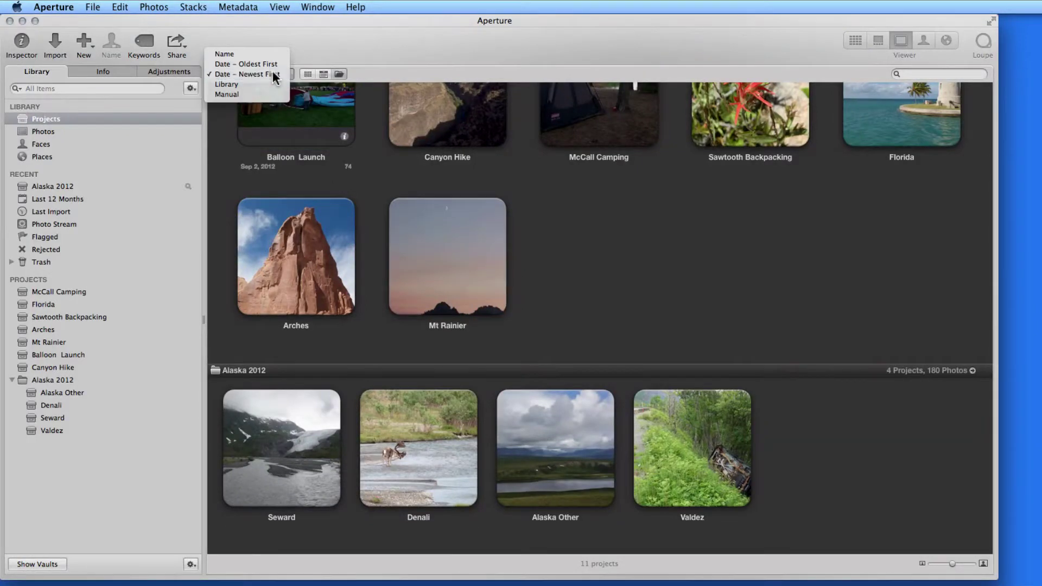
click(272, 74)
View only the projects inside the Alaska 2012 folder, select Valdez and return to the full projects overview
click(244, 430)
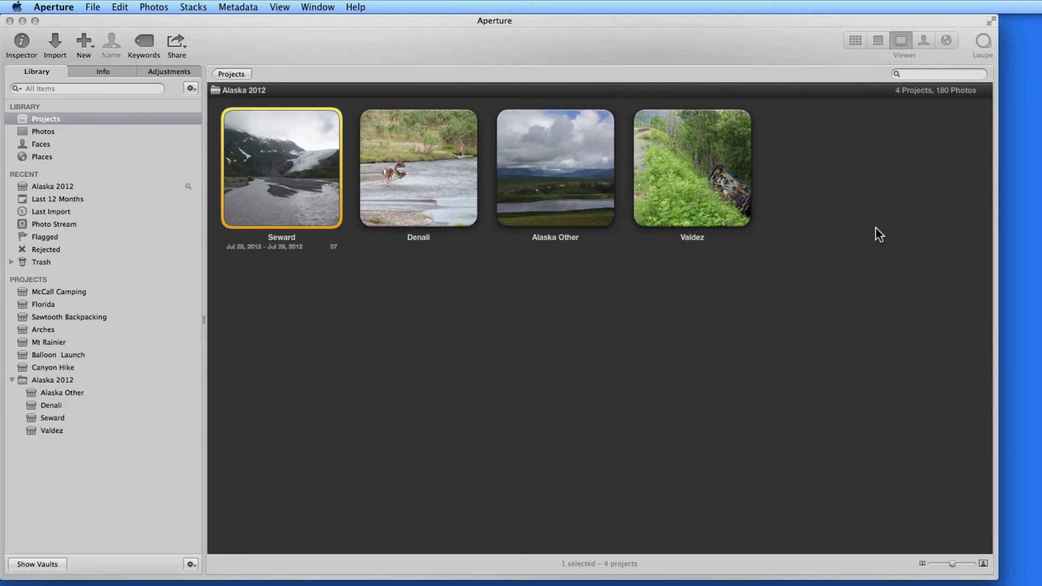
click(700, 185)
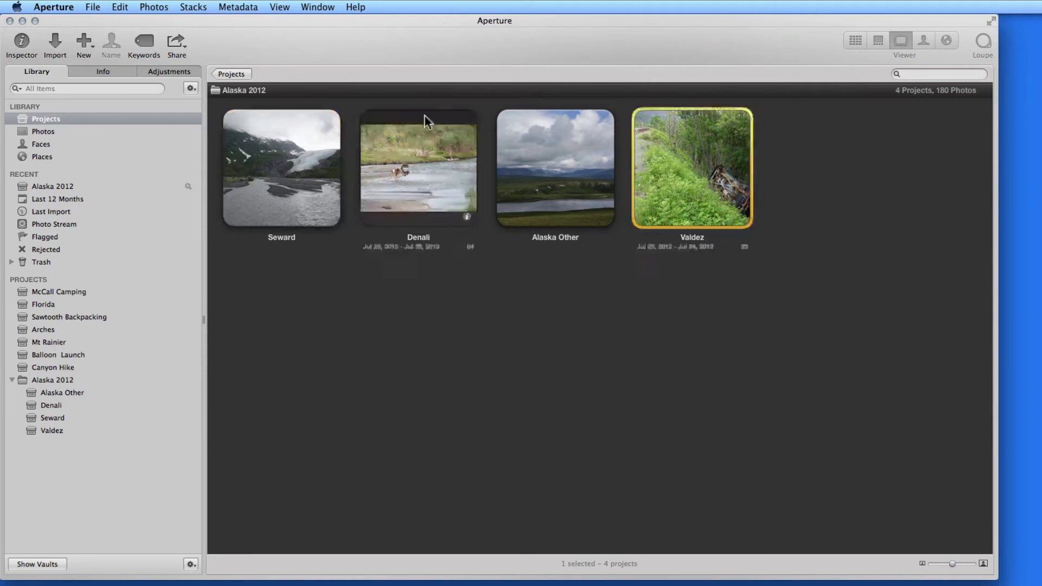
click(240, 74)
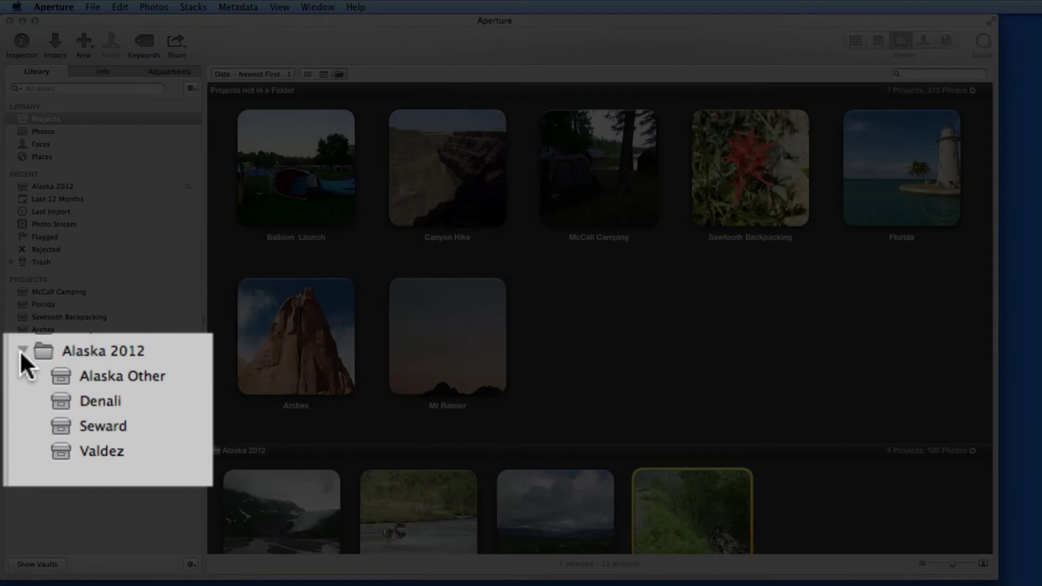
Collapse the Alaska 2012 folder to view all its photos together, and expand it again to list its projects
click(12, 380)
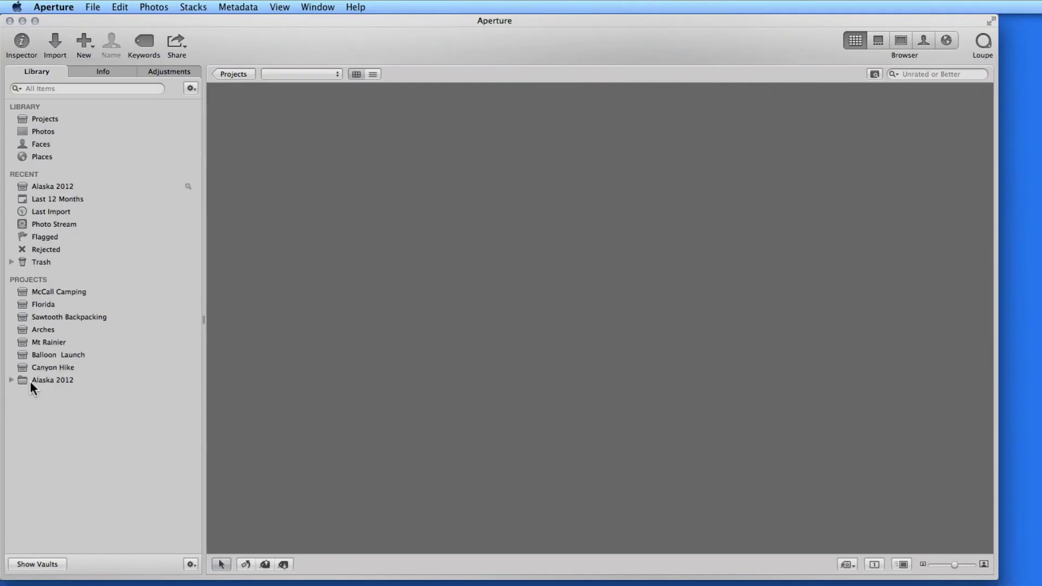
click(31, 381)
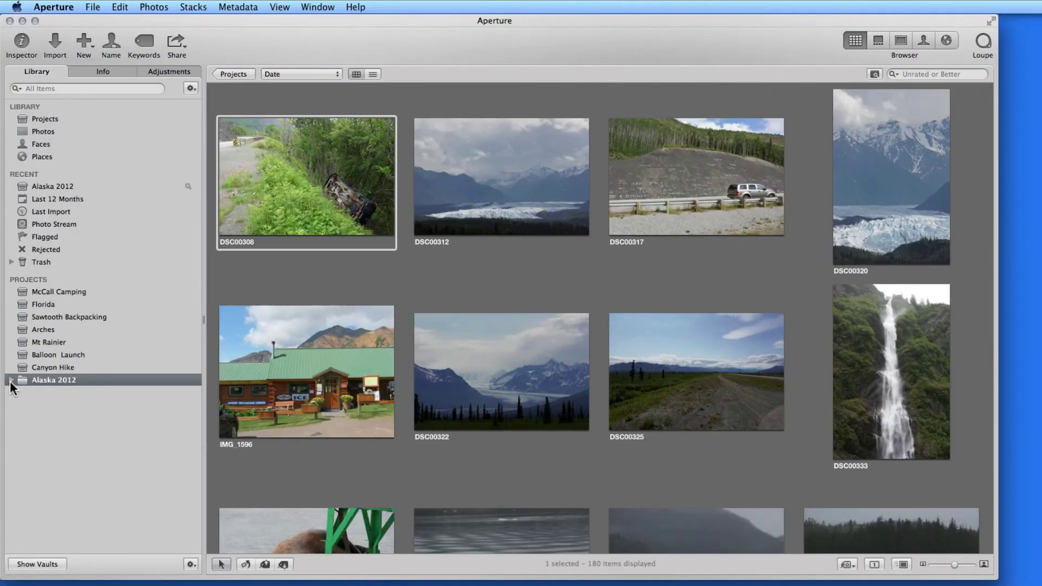
click(10, 381)
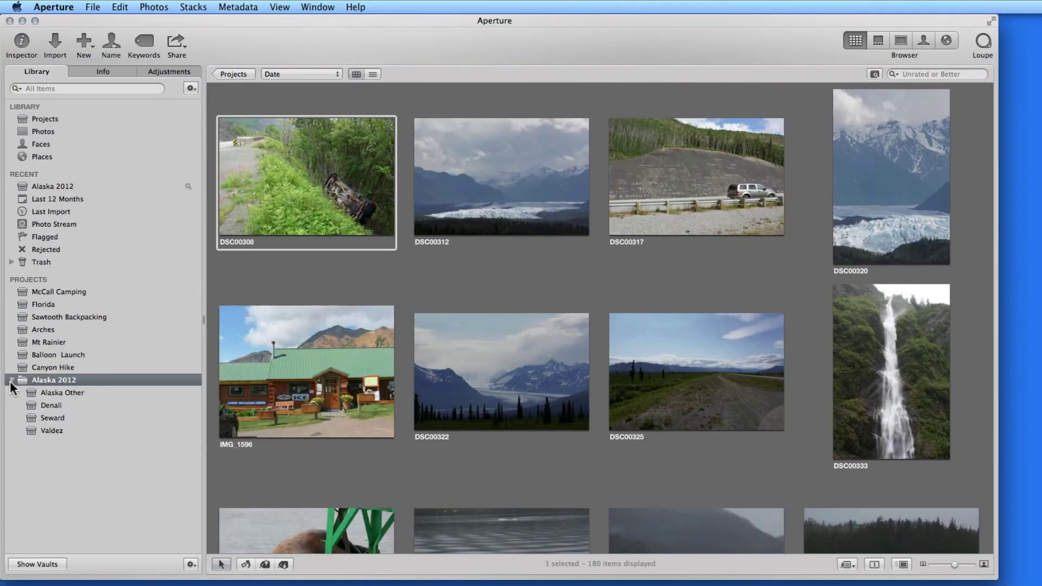